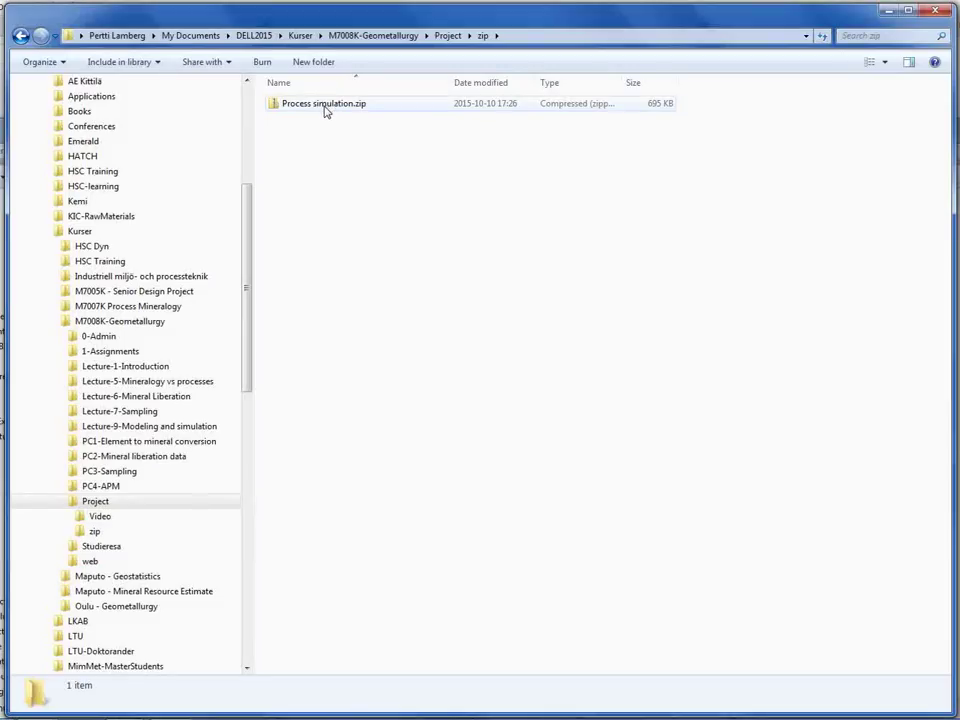
- Extract Process simulation.zip into its suggested Process simulation folder
{"action": "left_click", "coordinate": [324, 106]}
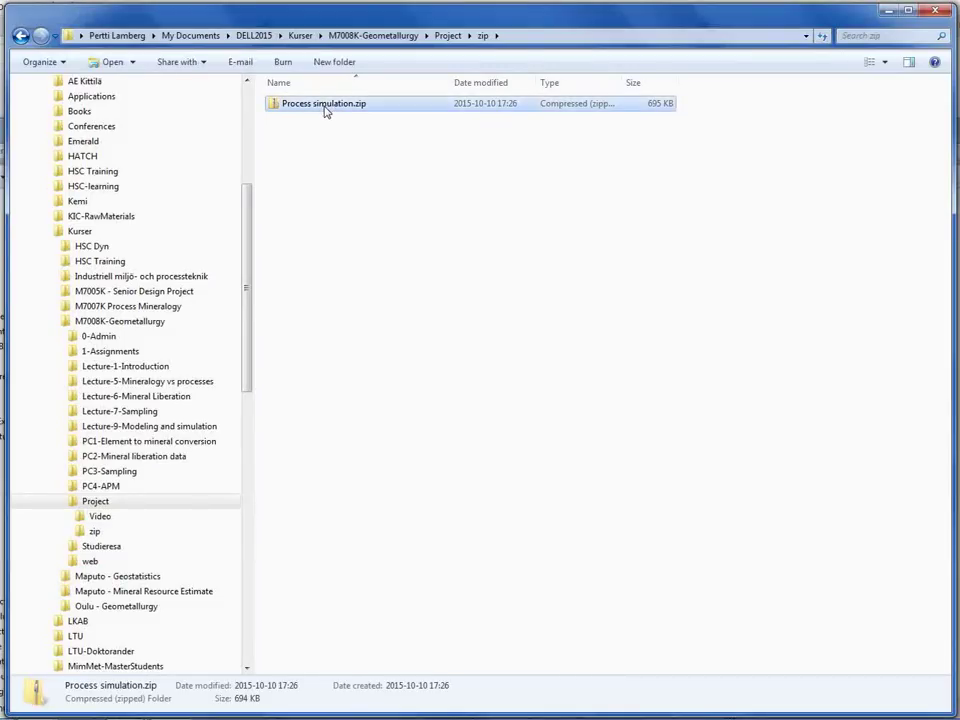
{"action": "right_click", "coordinate": [324, 108]}
{"action": "left_click", "coordinate": [352, 163]}
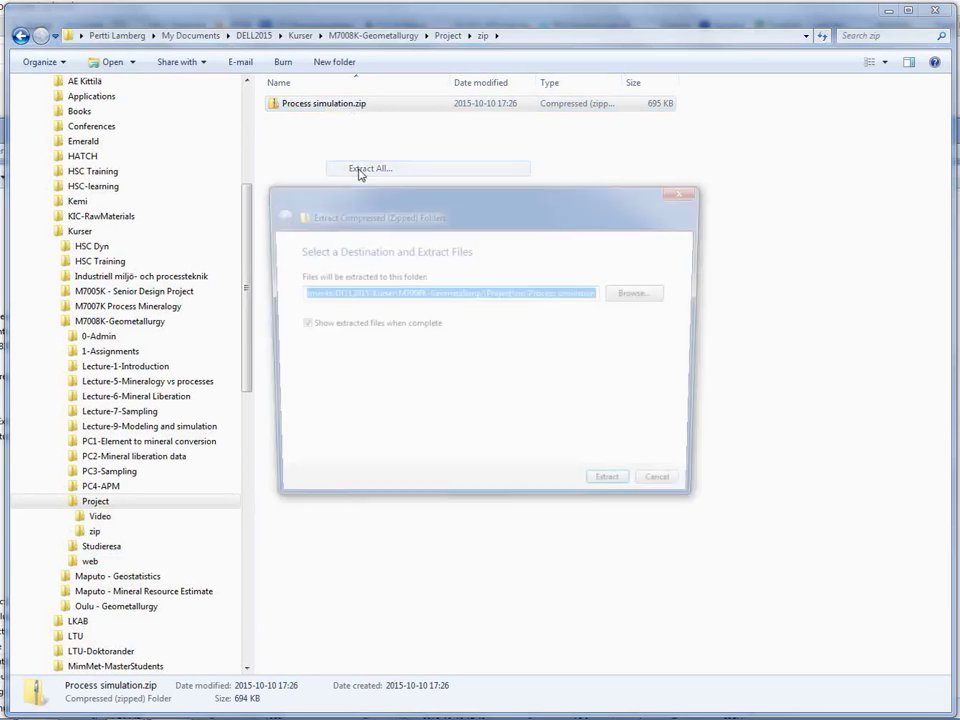
{"action": "left_click", "coordinate": [615, 493]}
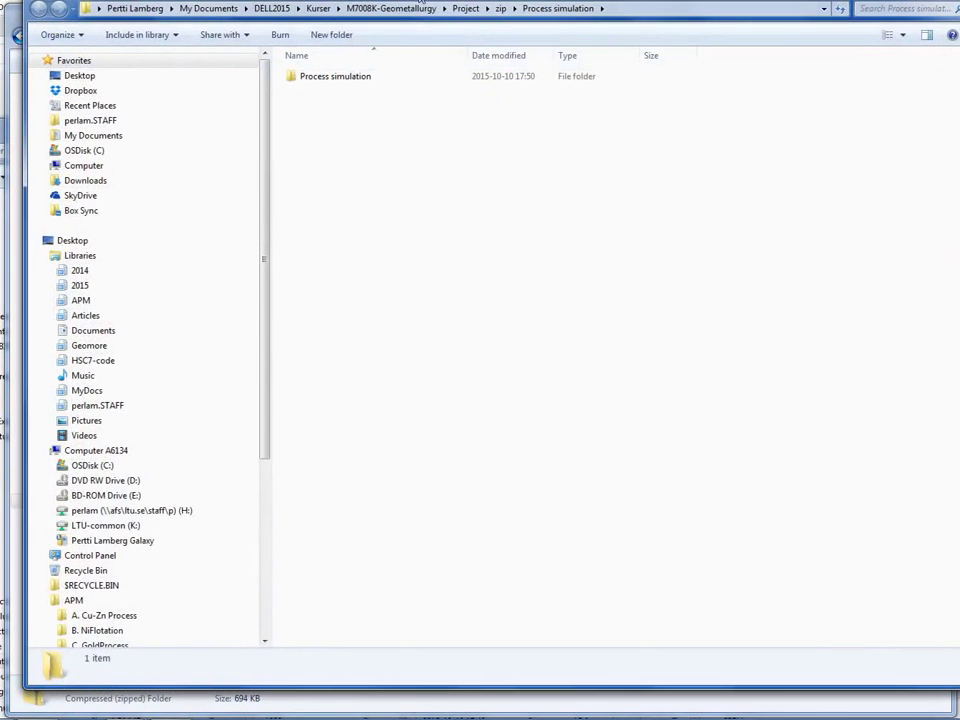
- Open the inner Process simulation folder and widen the Name column so file names fit
{"action": "left_click_drag", "start_coordinate": [424, 4], "coordinate": [407, 28]}
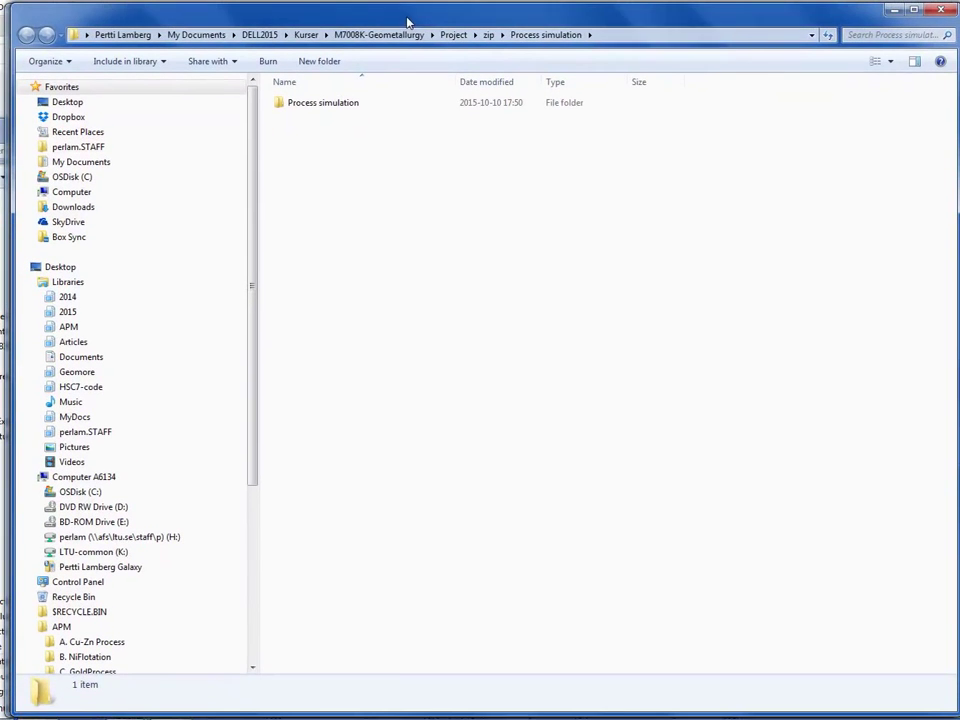
{"action": "double_click", "coordinate": [326, 110]}
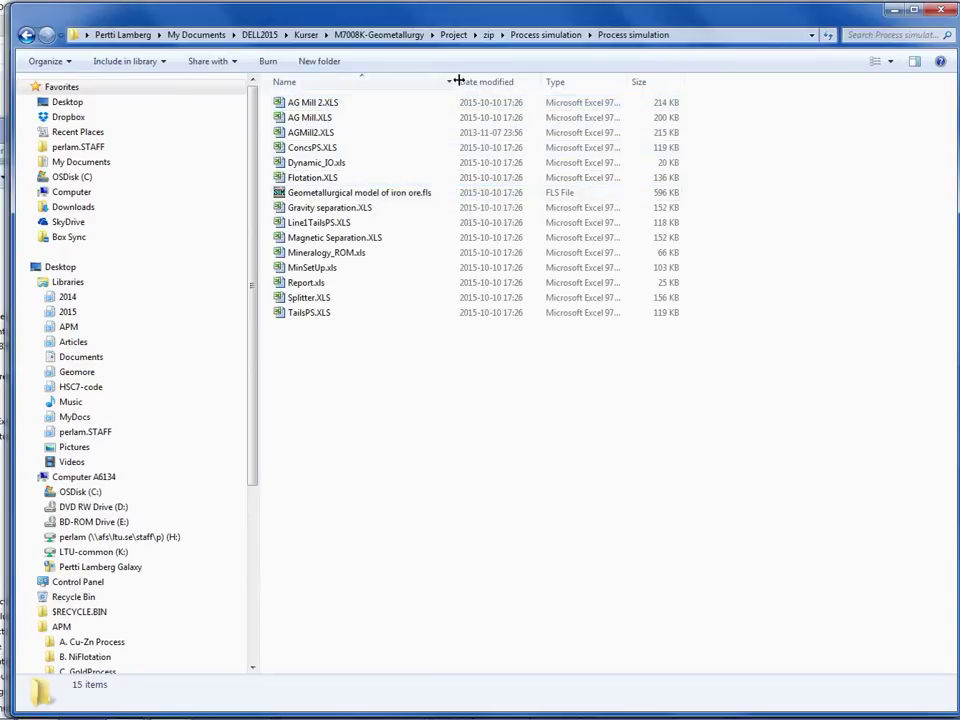
{"action": "mouse_move", "coordinate": [458, 81]}
{"action": "left_mouse_down"}
{"action": "mouse_move", "coordinate": [493, 79]}
{"action": "mouse_move", "coordinate": [464, 81]}
{"action": "left_mouse_up"}
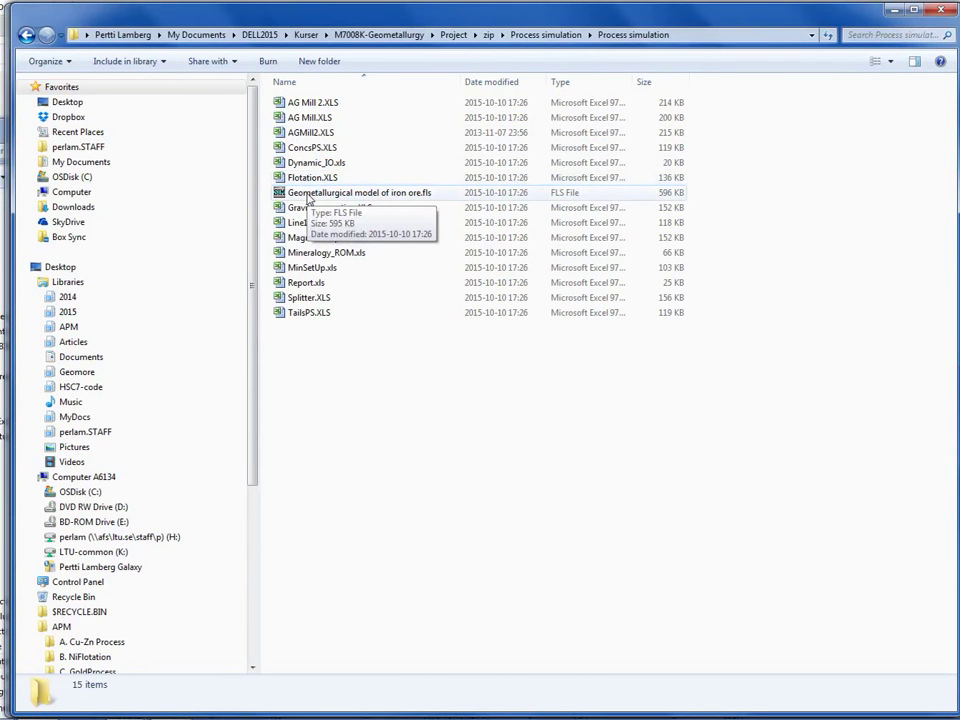
- Open Geometallurgical model of iron ore.fls maximized, zoomed out to 80%, with a wider drawing area
{"action": "double_click", "coordinate": [309, 195]}
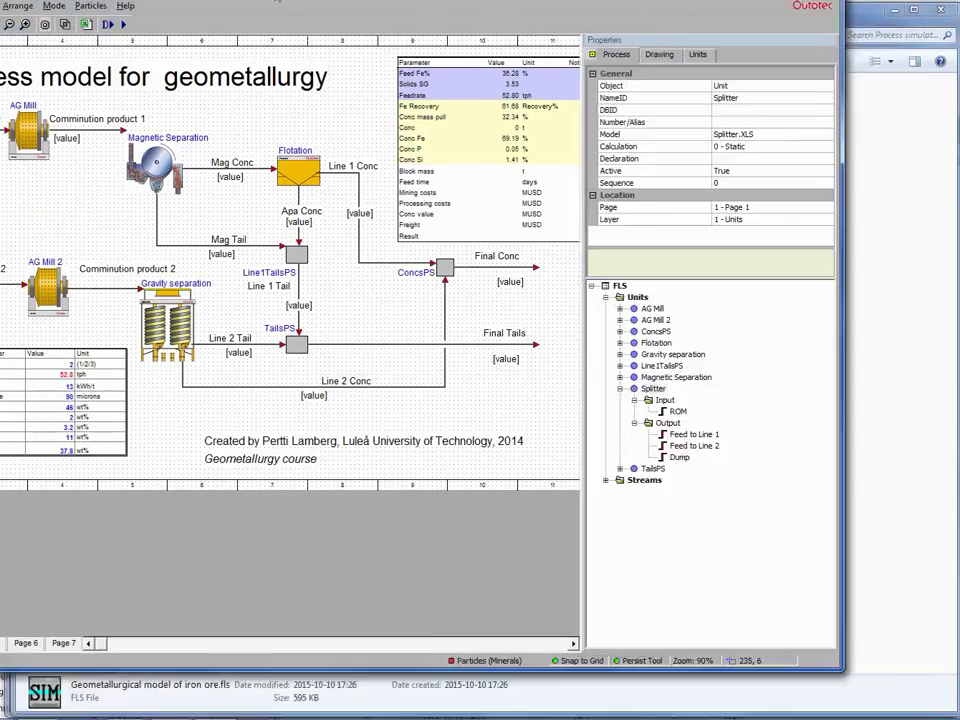
{"action": "double_click", "coordinate": [485, 2]}
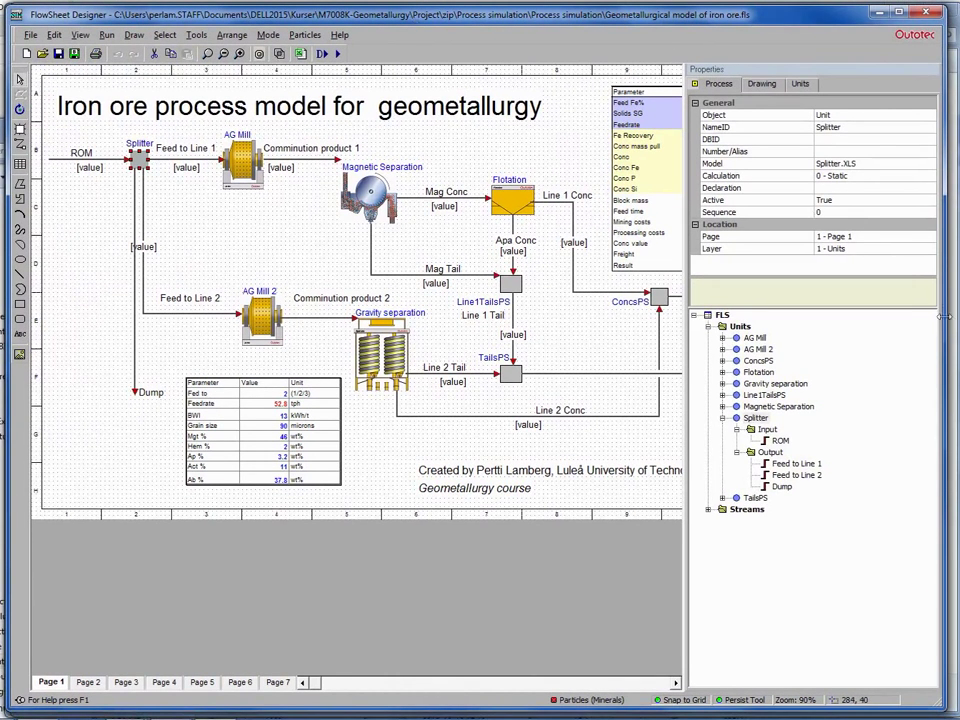
{"action": "left_click_drag", "start_coordinate": [942, 316], "coordinate": [950, 316]}
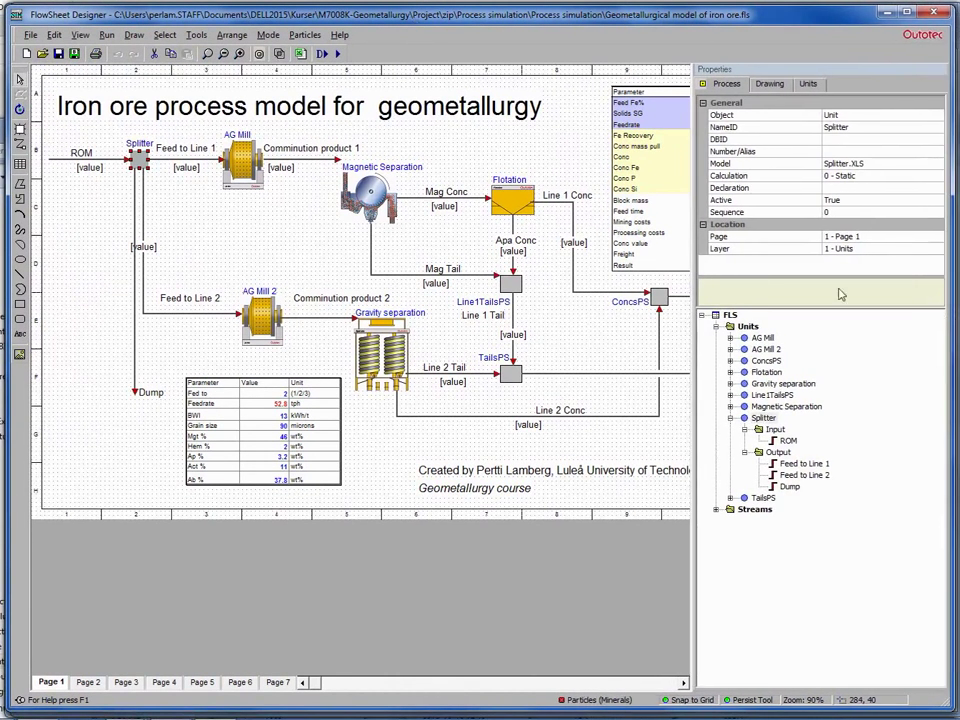
{"action": "left_click", "coordinate": [226, 53]}
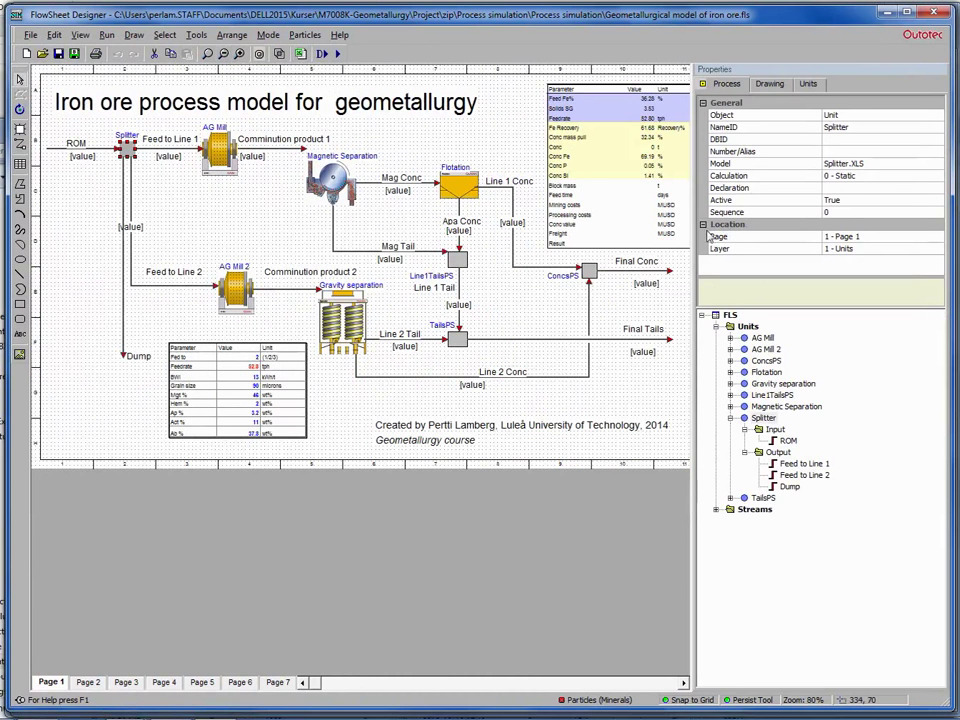
{"action": "left_click_drag", "start_coordinate": [692, 225], "coordinate": [770, 234]}
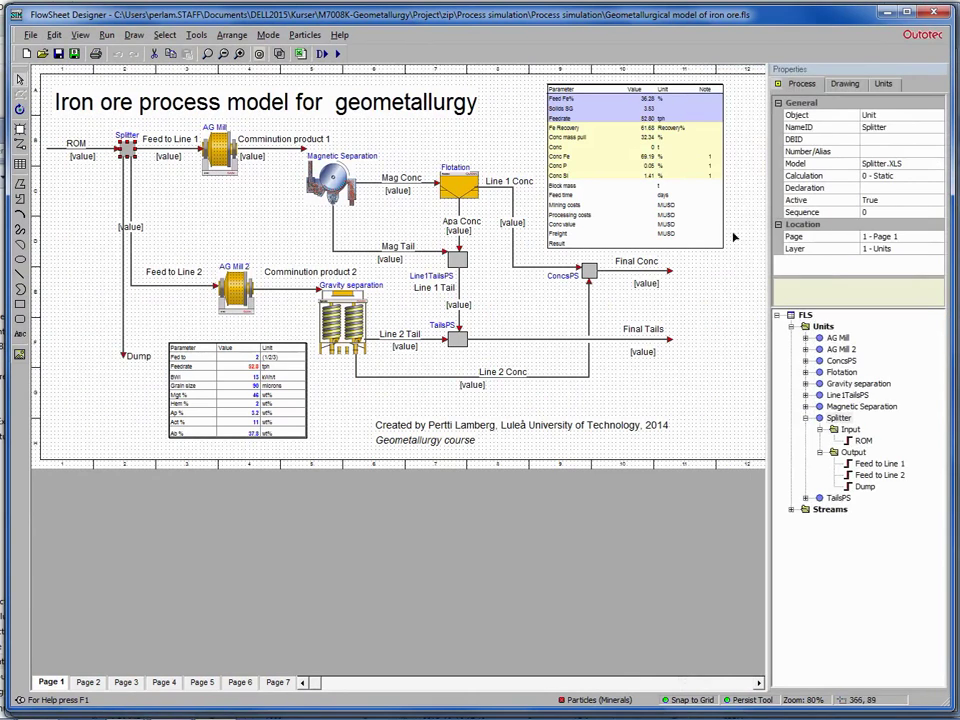
- Start the simulation and calculate 5 rounds: 17.1 t/h final concentrate, 35.7 t/h final tails
{"action": "left_click", "coordinate": [339, 55]}
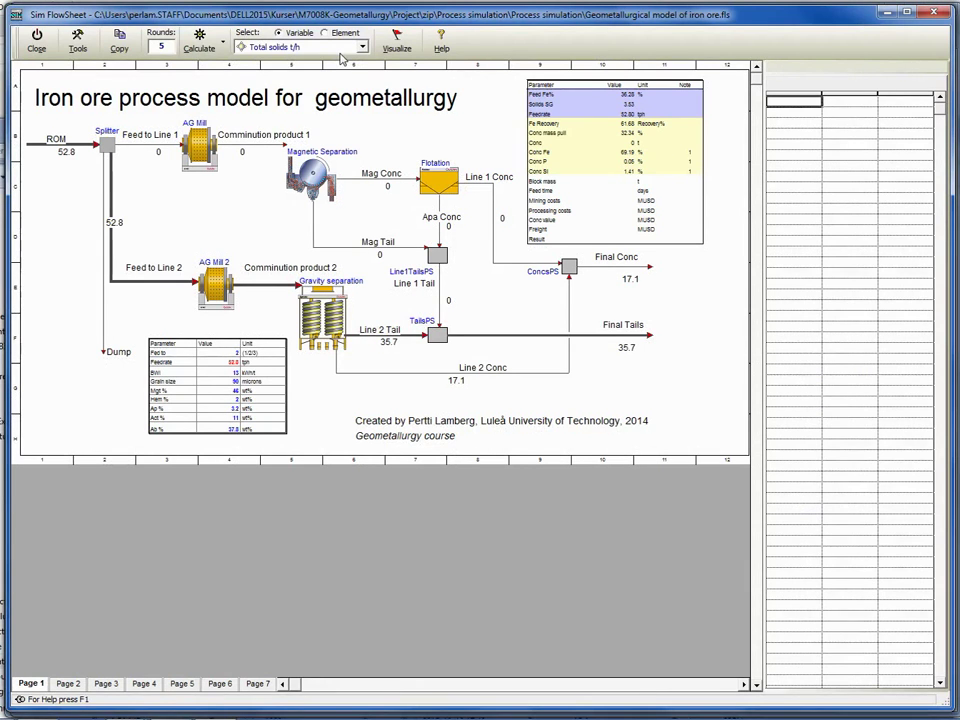
{"action": "left_click", "coordinate": [197, 42]}
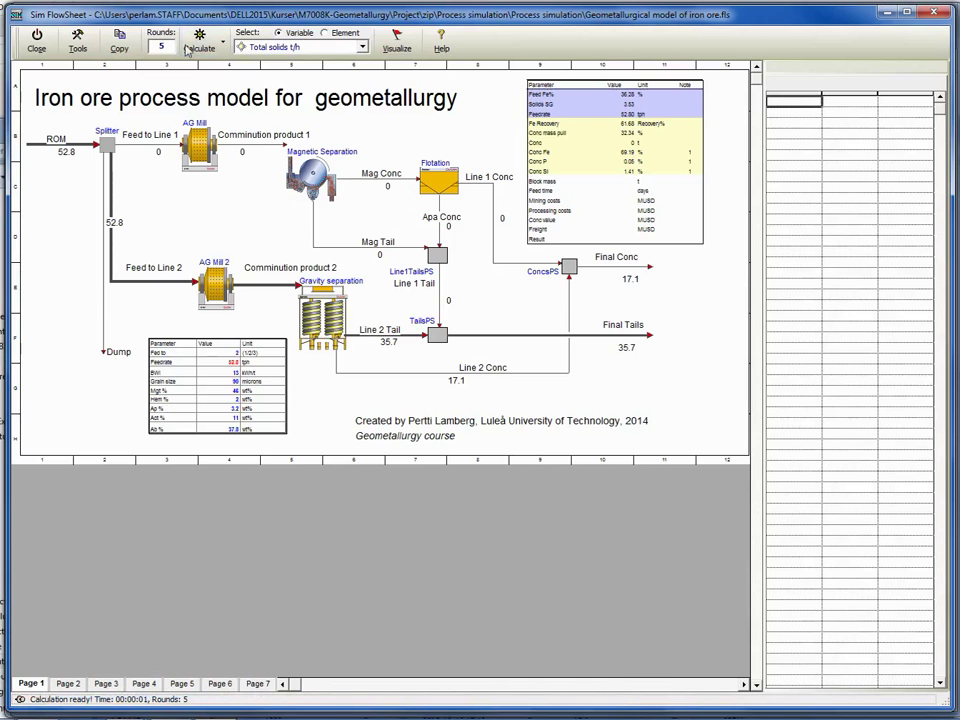
{"action": "left_click", "coordinate": [163, 46]}
{"action": "key", "text": "Return"}
- Display Fe wt%, then Si wt%, on every stream of the flowsheet
{"action": "left_click", "coordinate": [364, 48]}
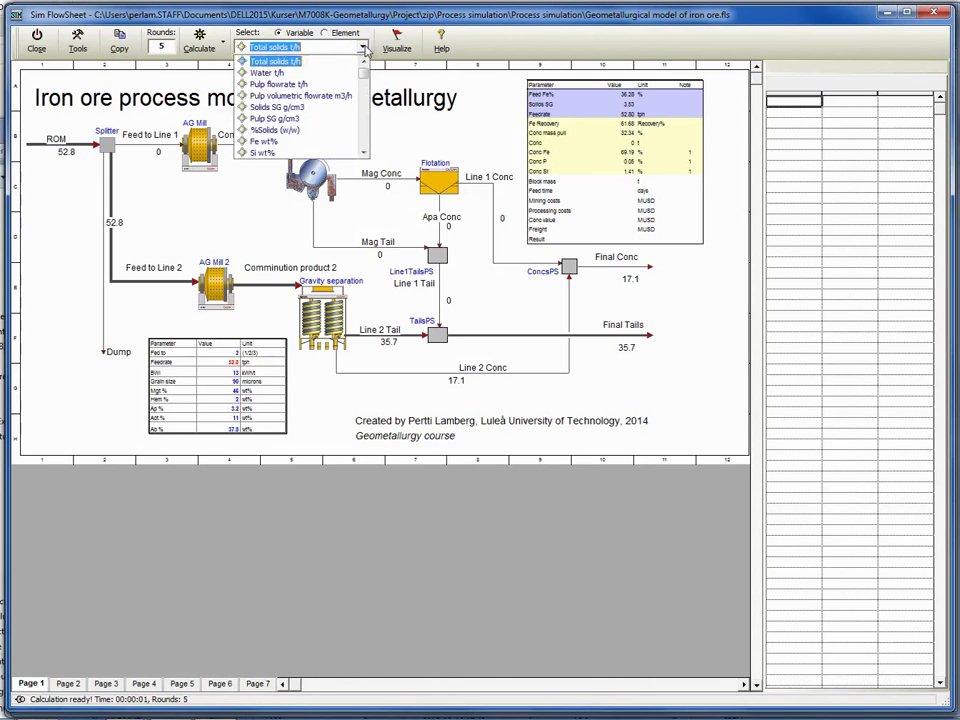
{"action": "left_click", "coordinate": [262, 141]}
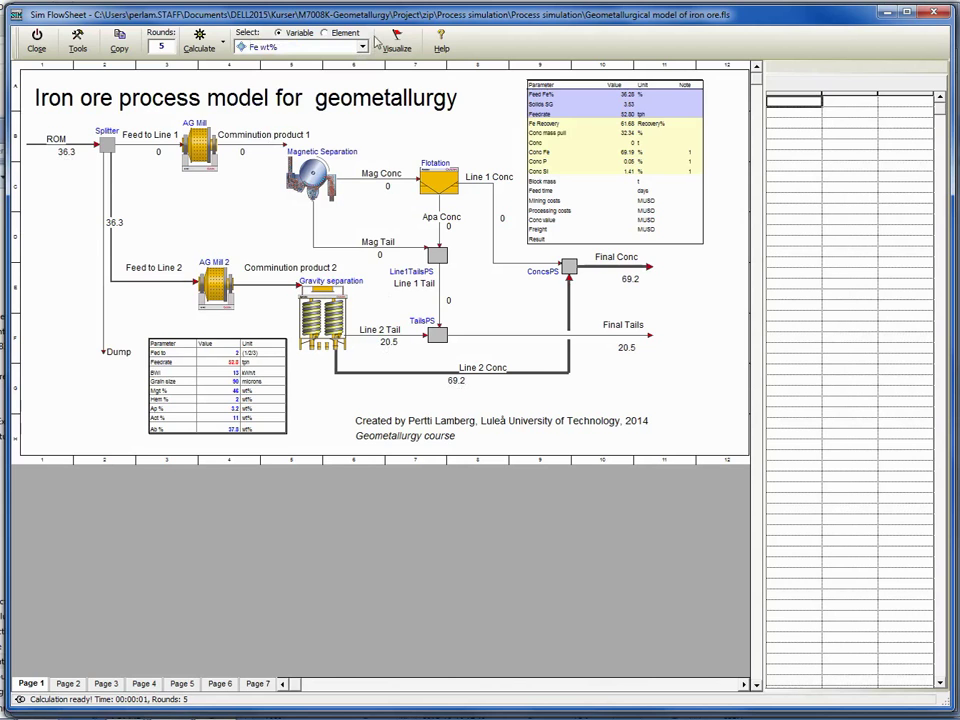
{"action": "left_click", "coordinate": [277, 45]}
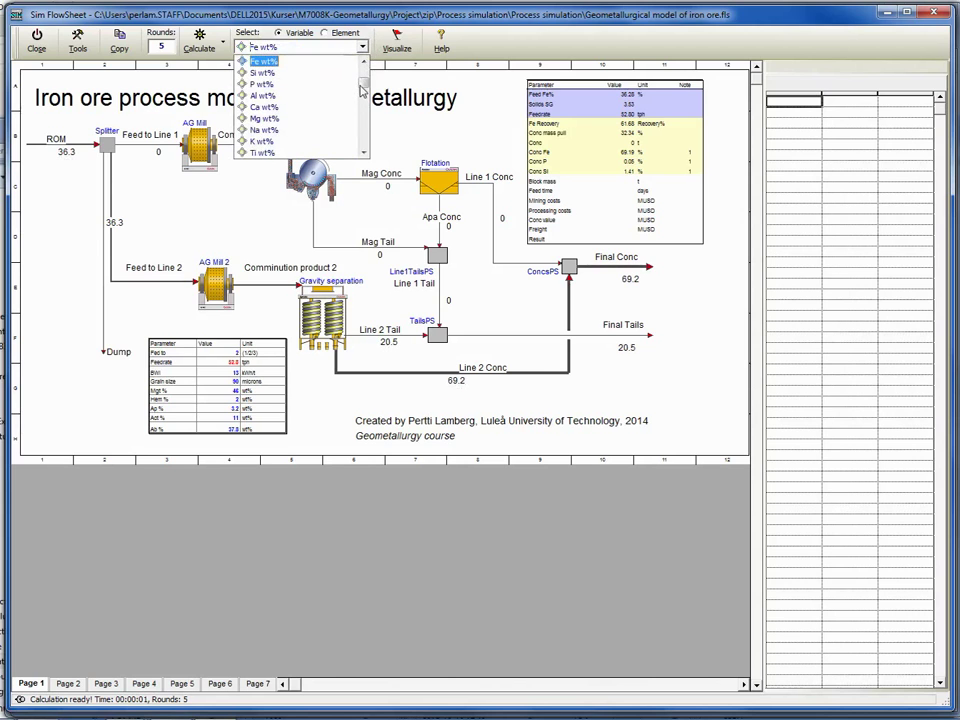
{"action": "key", "text": "Down"}
{"action": "key", "text": "Return"}
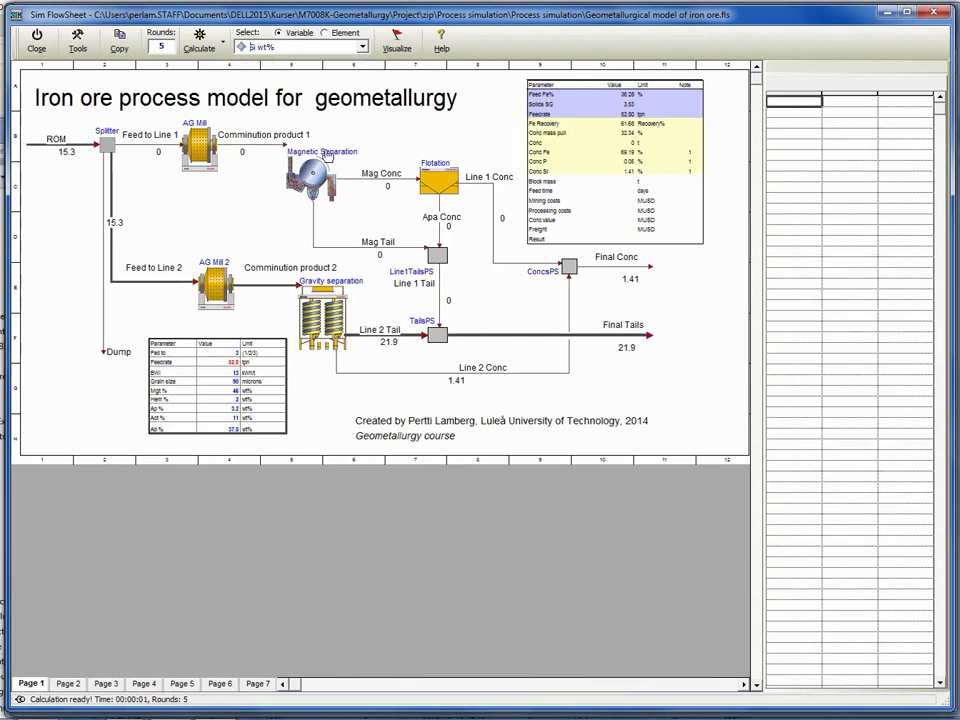
- Switch the stream display to Fe Rec%, showing 61.7% to concentrate and 38.3% to tails
{"action": "left_click", "coordinate": [362, 47]}
{"action": "left_click_drag", "start_coordinate": [362, 90], "coordinate": [363, 120]}
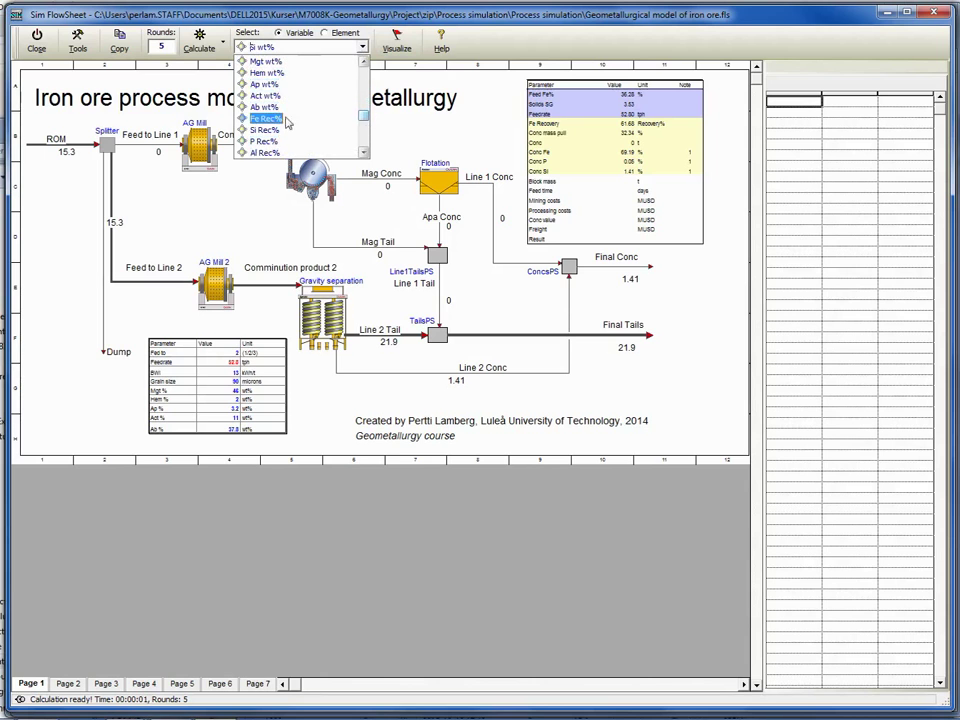
{"action": "left_click", "coordinate": [265, 118]}
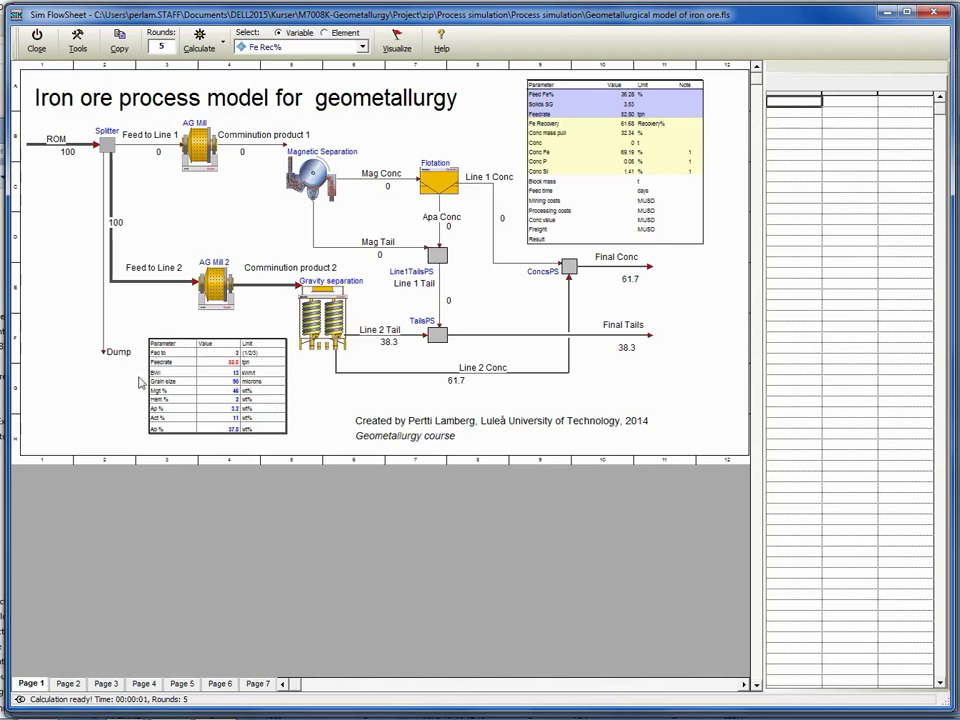
- Open the parameter table in Edit Table Dialog, moved off the flowsheet and enlarged
{"action": "double_click", "coordinate": [222, 380]}
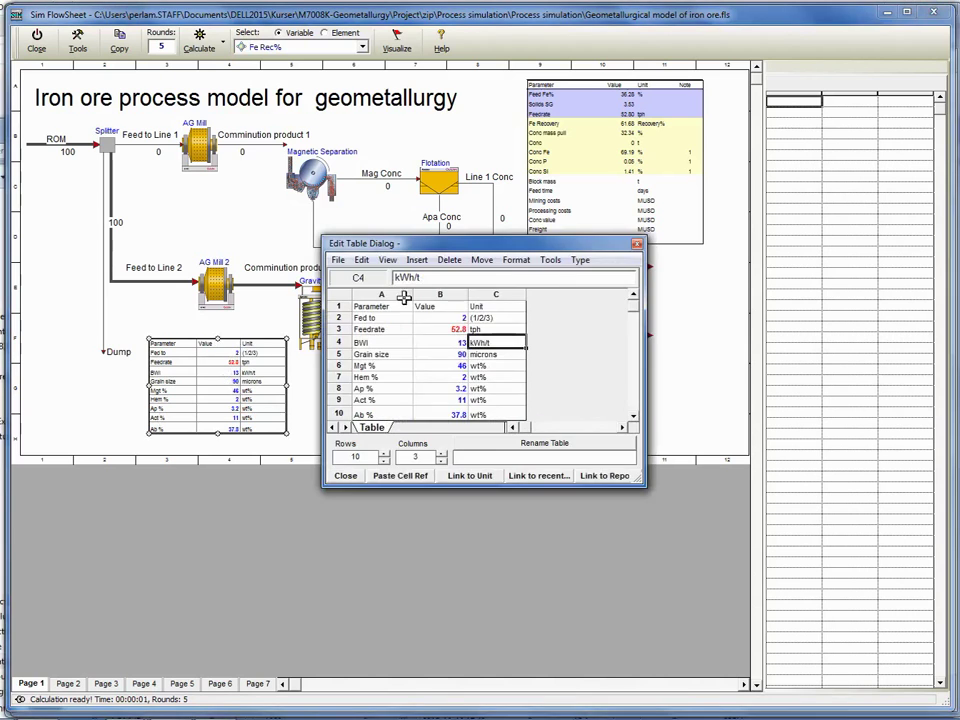
{"action": "left_click_drag", "start_coordinate": [400, 243], "coordinate": [193, 148]}
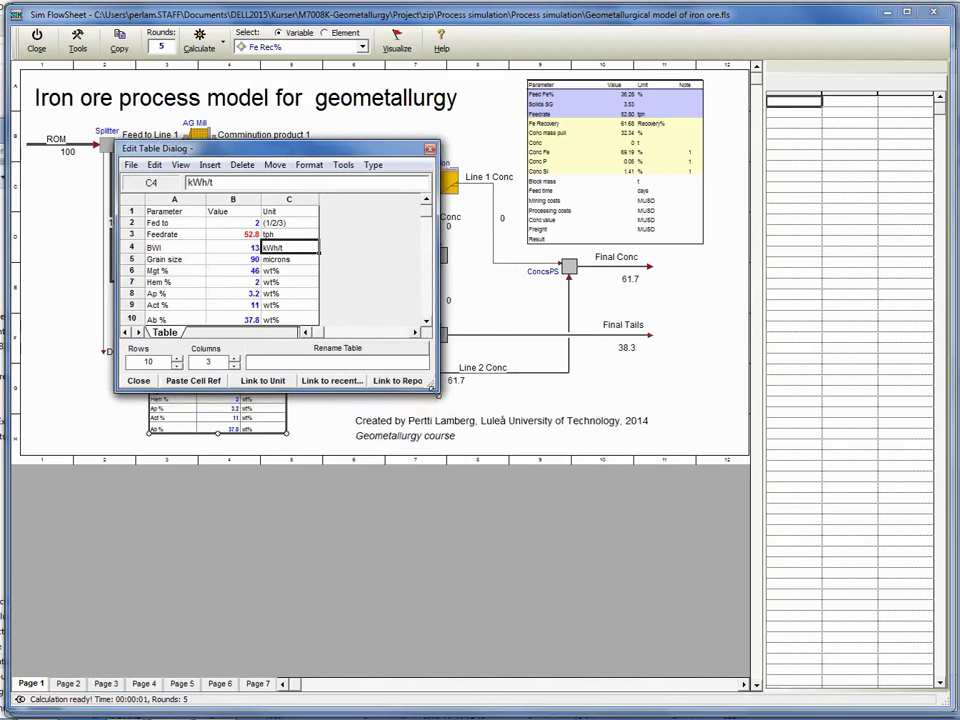
{"action": "left_click_drag", "start_coordinate": [432, 388], "coordinate": [454, 405]}
- Set Fed to in B2 to 1, raising Feedrate from 52.8 to 475 tph
{"action": "left_click", "coordinate": [239, 221]}
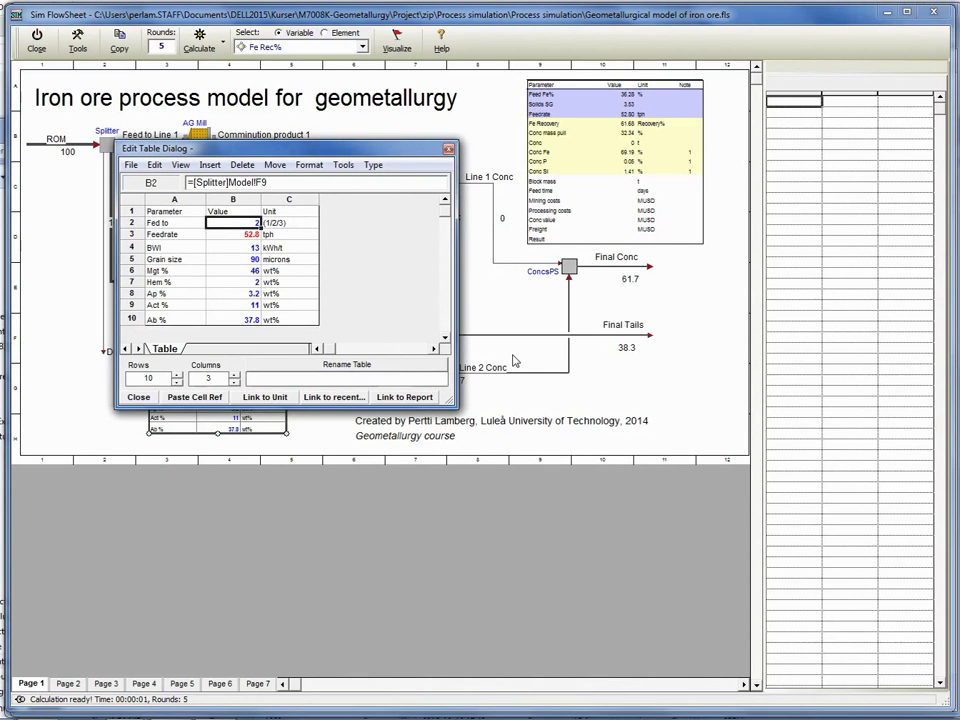
{"action": "key", "text": "Down"}
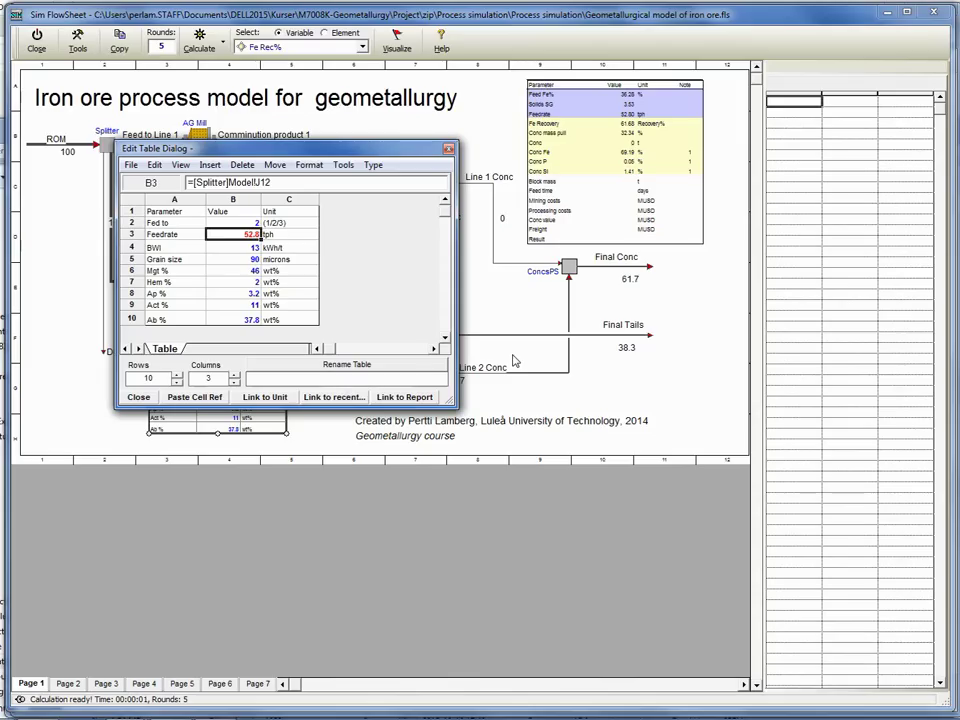
{"action": "key", "text": "Up"}
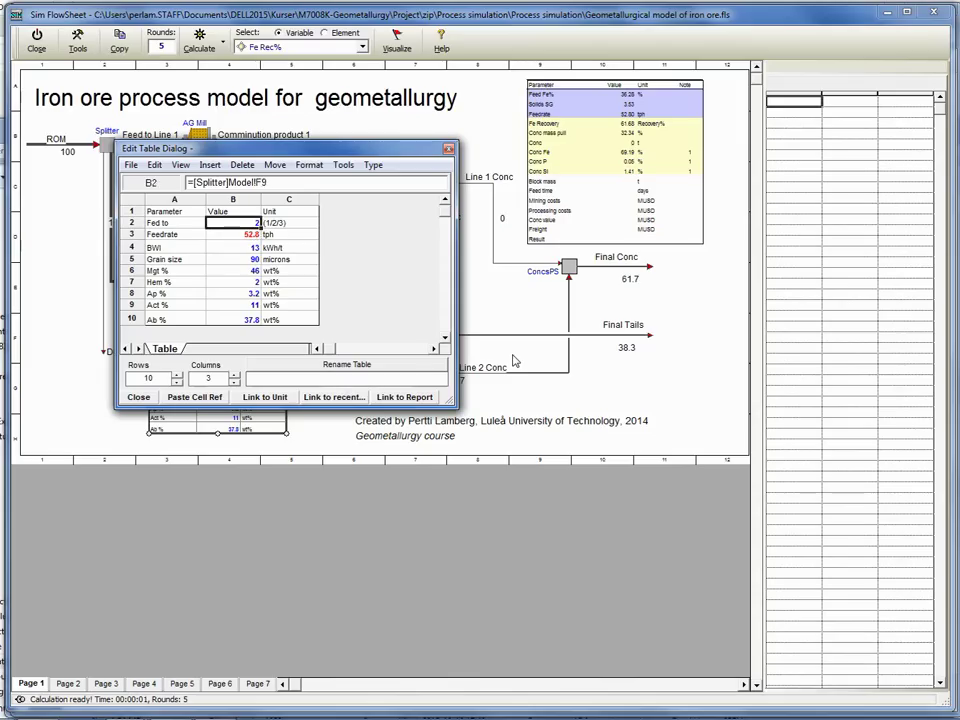
{"action": "key", "text": "Down"}
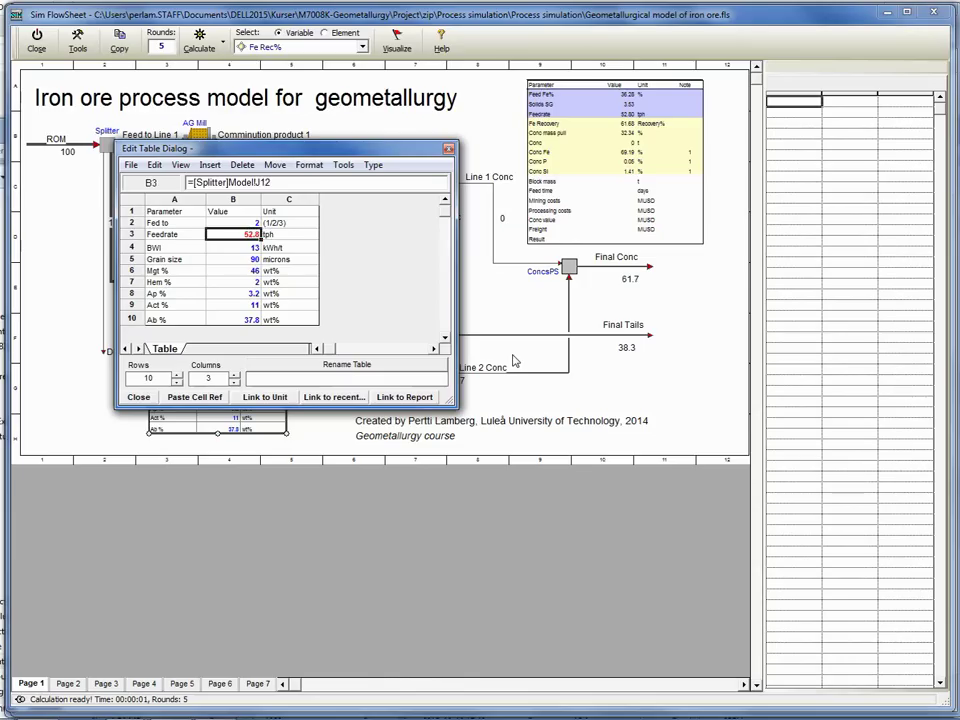
{"action": "key", "text": "Up"}
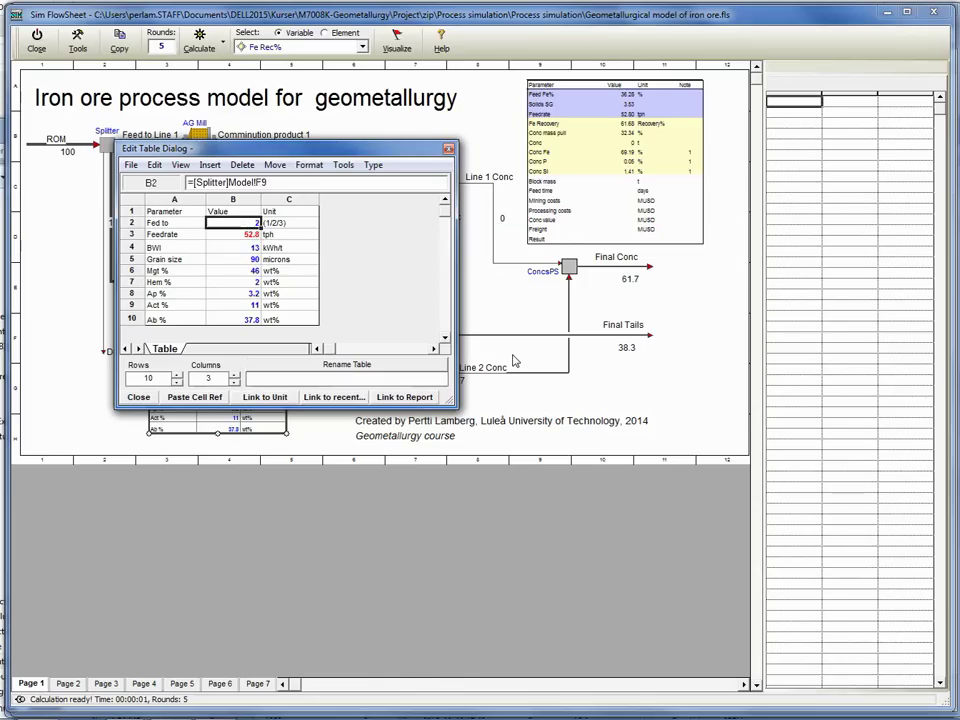
{"action": "type", "text": "1"}
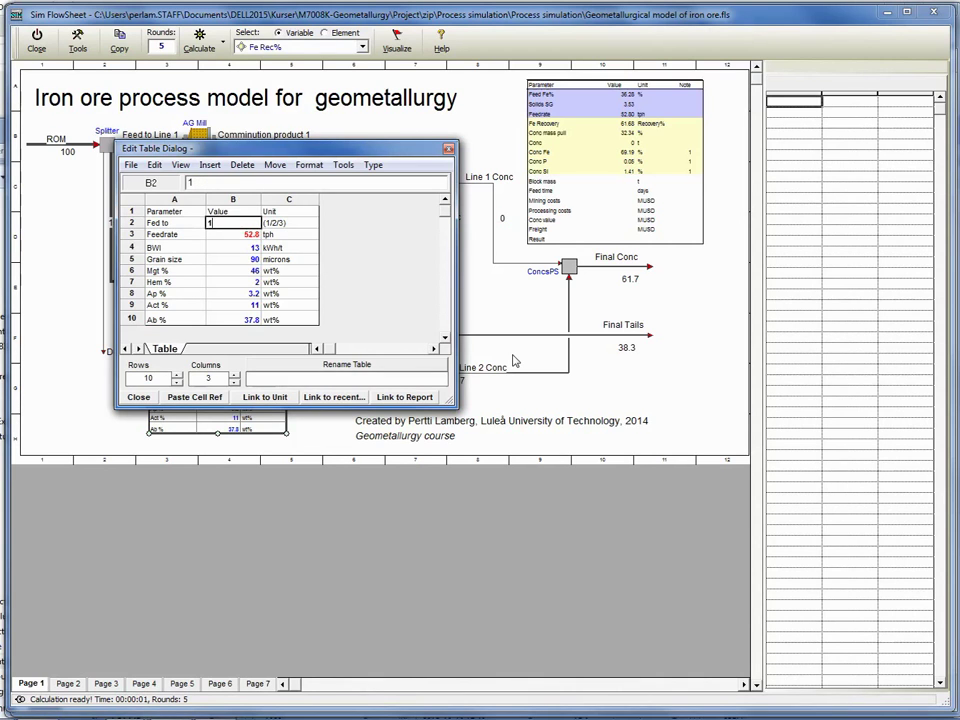
{"action": "key", "text": "Return"}
- Recalculate with Fed to 1, giving 85.0% Fe recovery to concentrate and 15.0% to tails
{"action": "key", "text": "Up"}
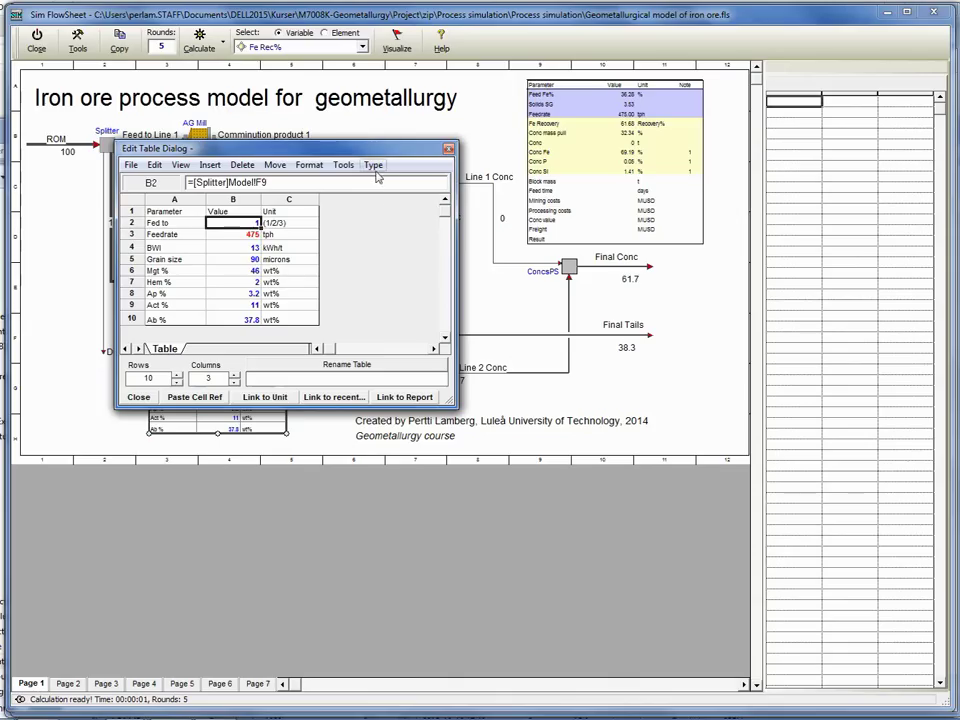
{"action": "type", "text": "1"}
{"action": "key", "text": "Escape"}
{"action": "left_click_drag", "start_coordinate": [381, 153], "coordinate": [458, 422]}
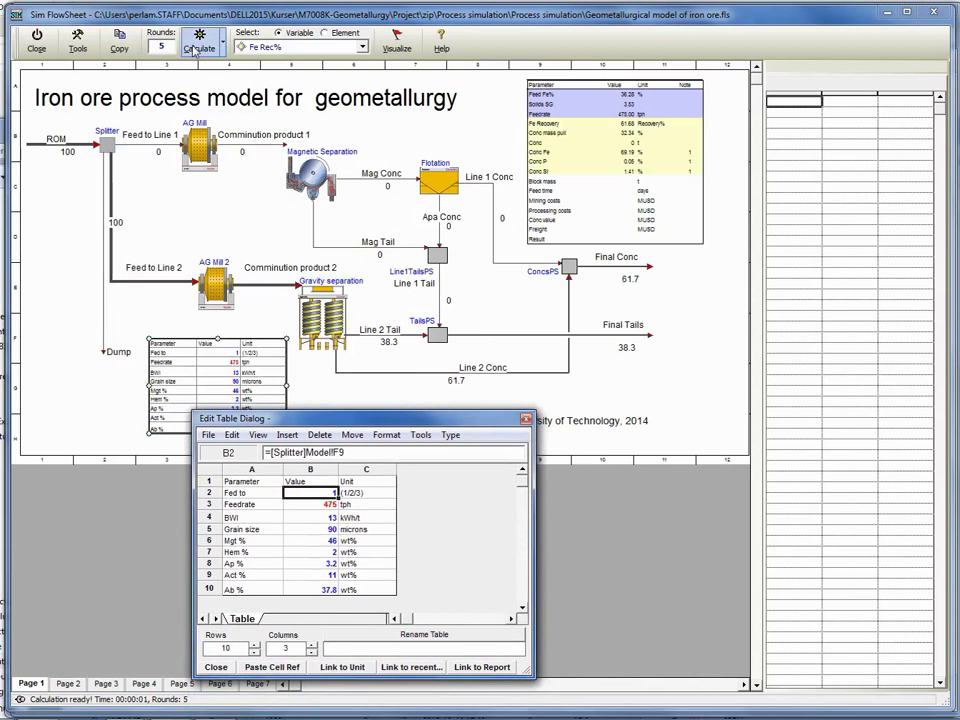
{"action": "left_click", "coordinate": [200, 42]}
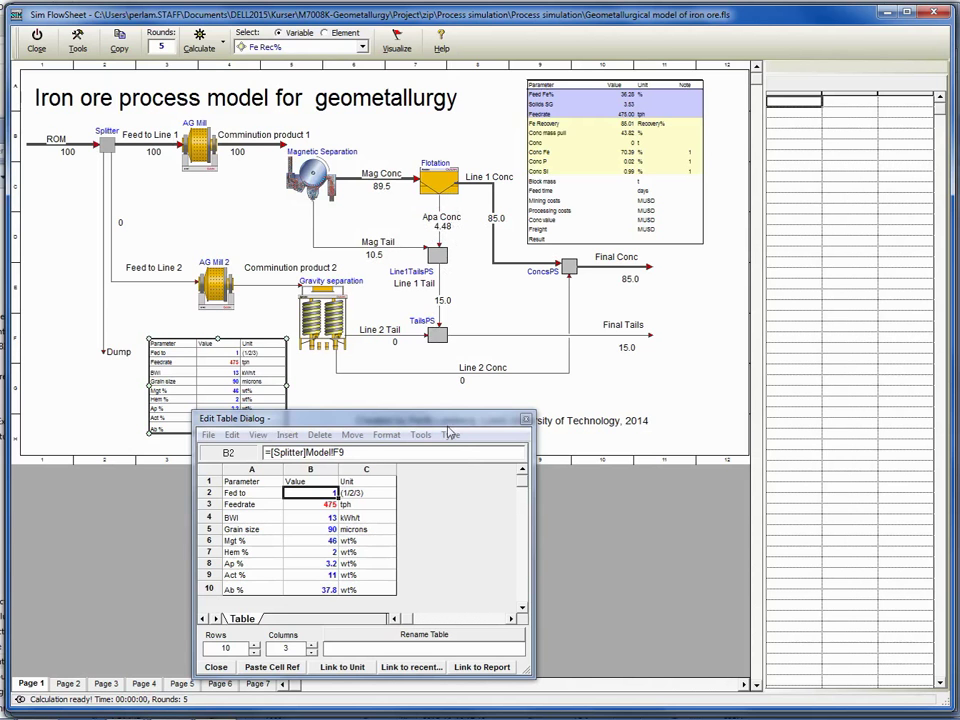
- Set BWI in cell B4 to 15 and recalculate the flowsheet
{"action": "left_click_drag", "start_coordinate": [452, 420], "coordinate": [449, 310]}
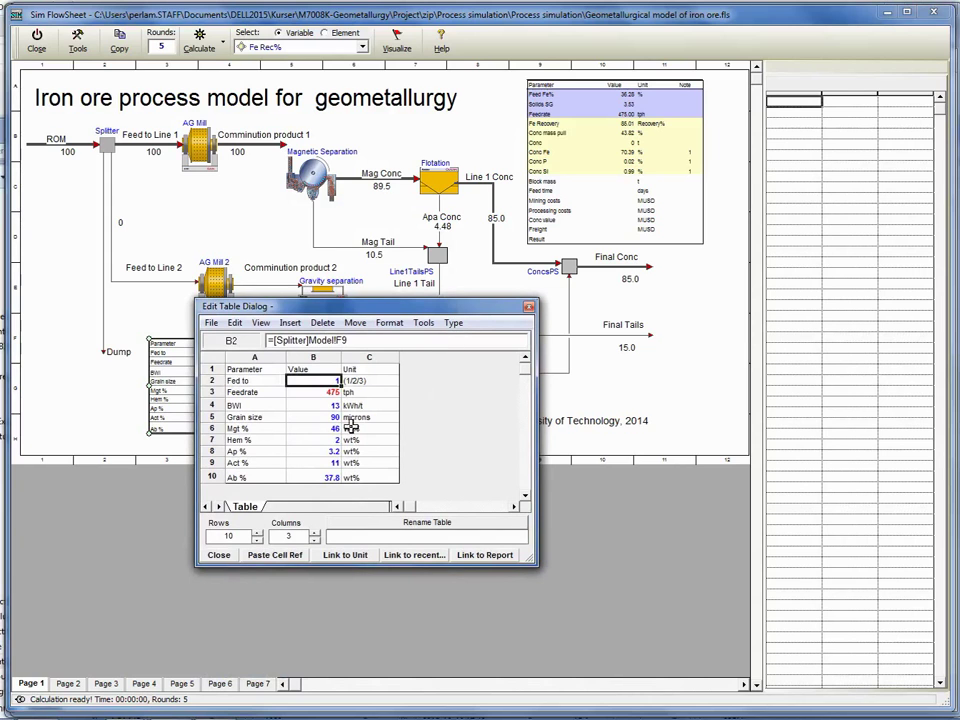
{"action": "left_click", "coordinate": [321, 405]}
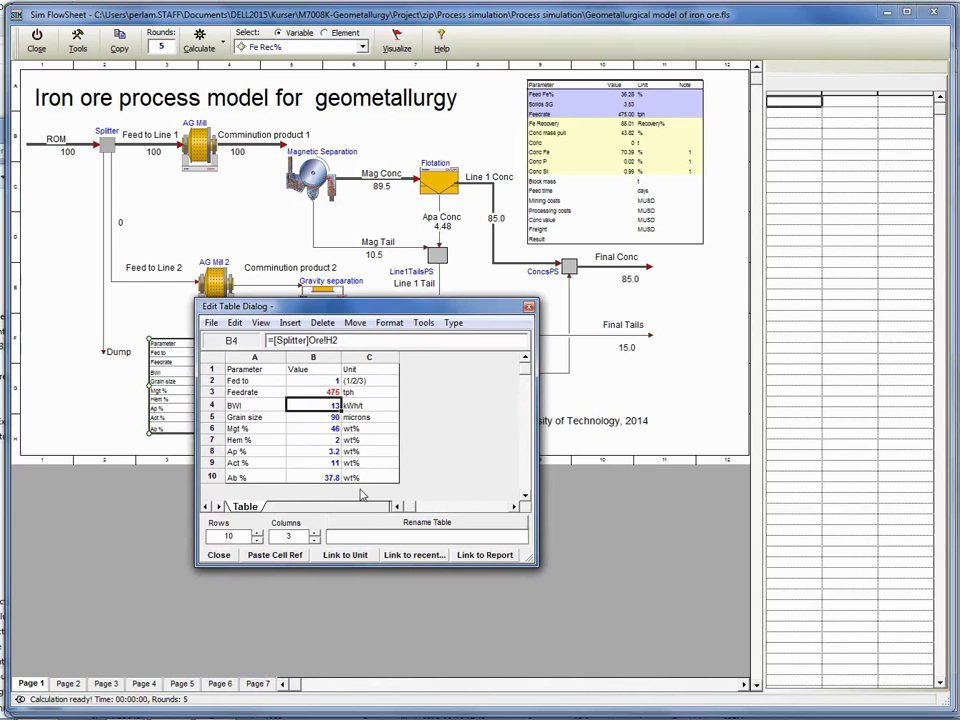
{"action": "type", "text": "15"}
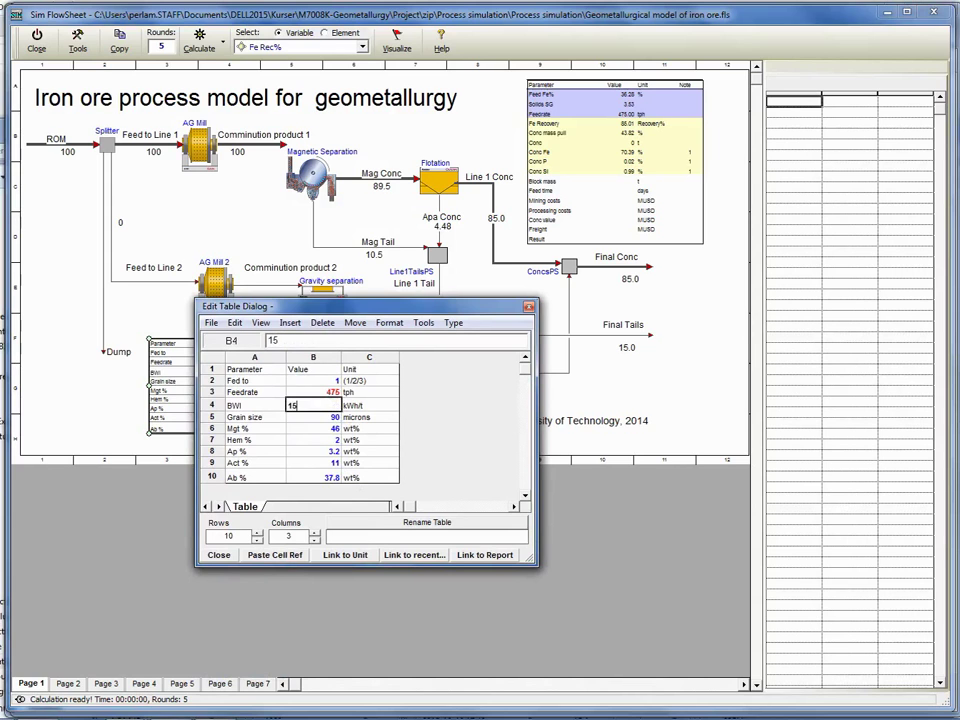
{"action": "key", "text": "Return"}
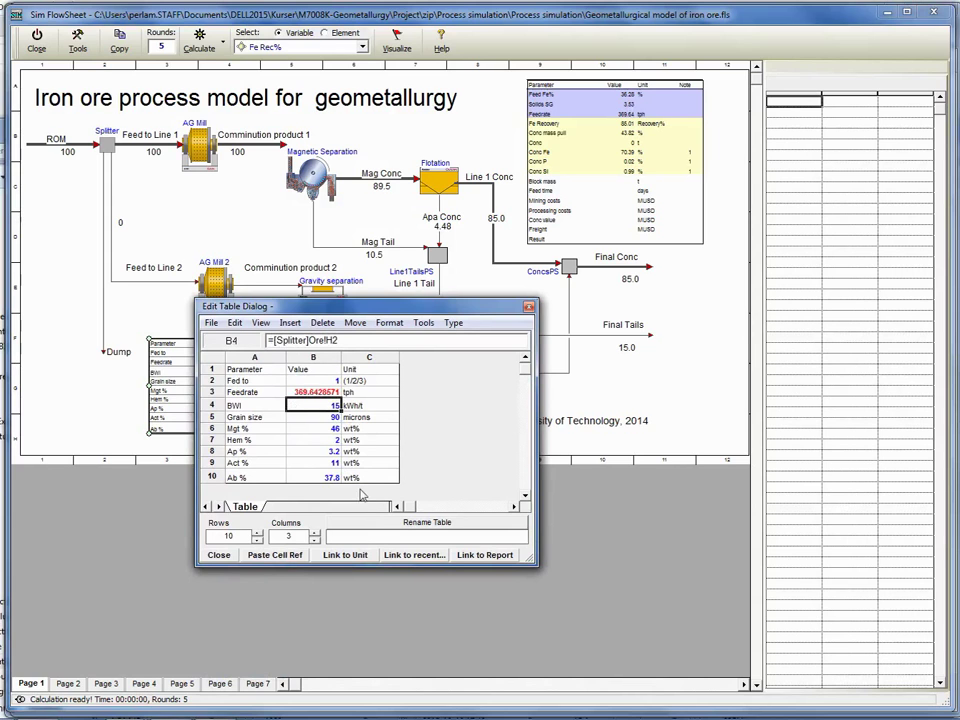
{"action": "left_click", "coordinate": [200, 42]}
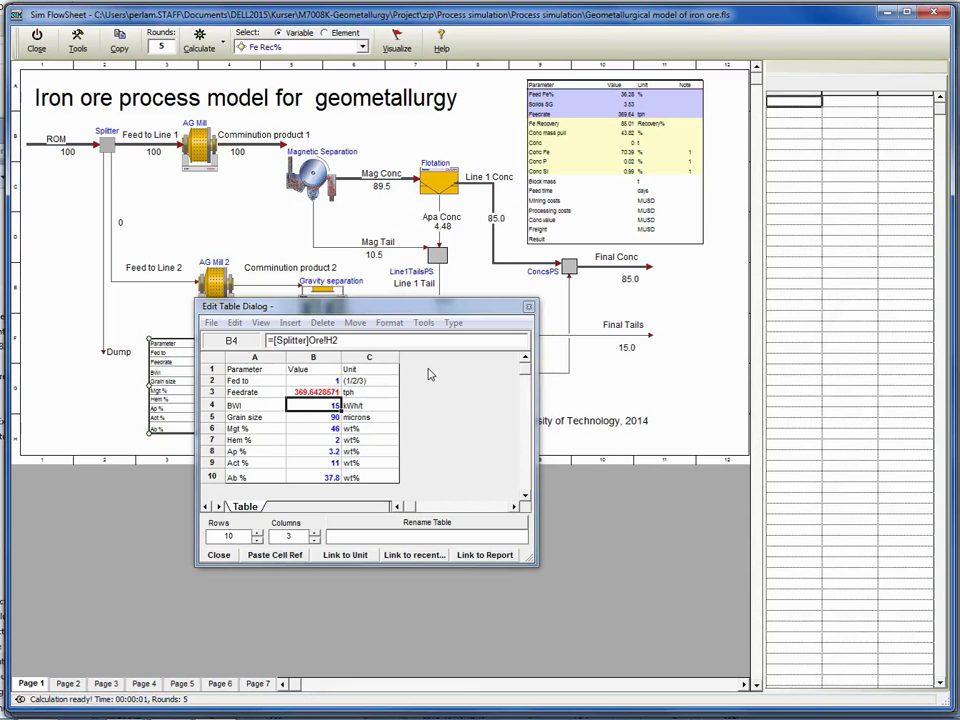
- Try BWI values 14, 13 and 11, then restore BWI to 13 kWh/t with feedrate 475 tph
{"action": "left_click", "coordinate": [243, 308]}
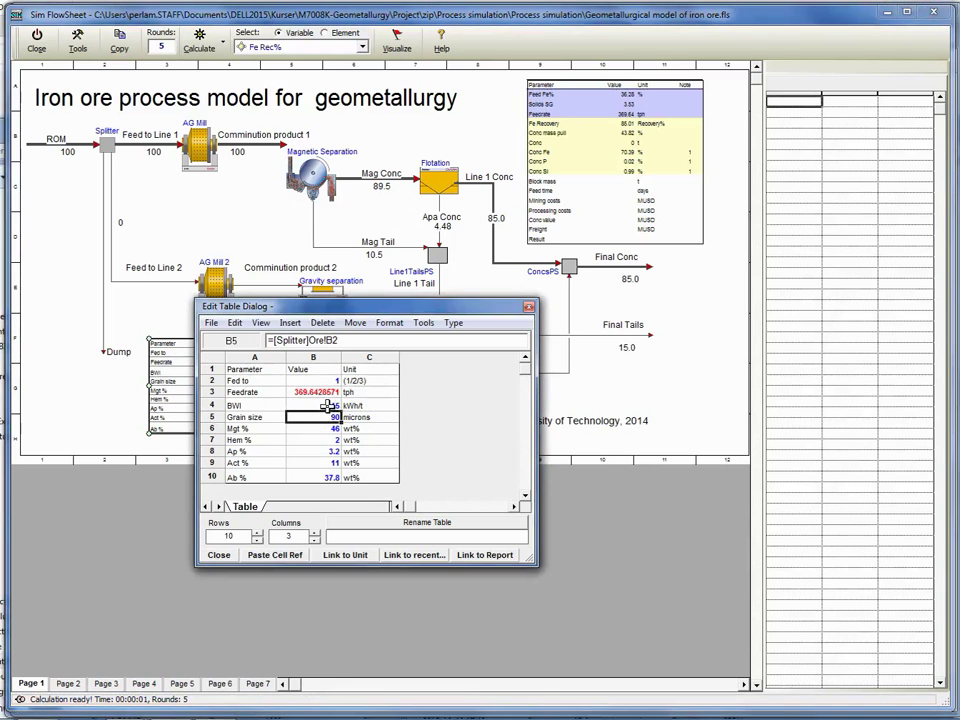
{"action": "type", "text": "14"}
{"action": "key", "text": "Return"}
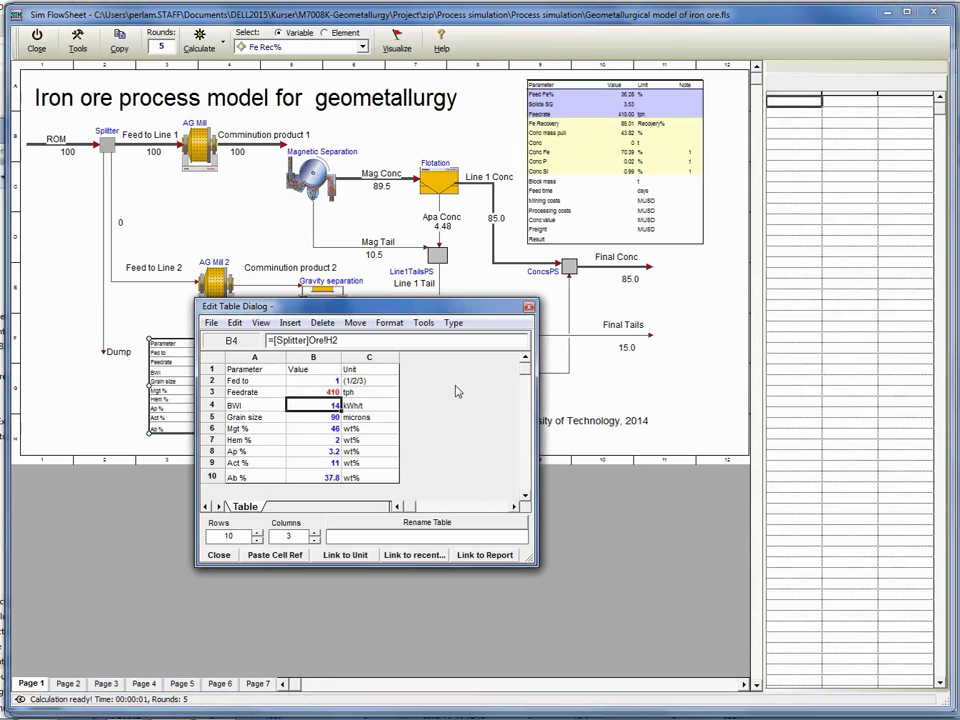
{"action": "type", "text": "13"}
{"action": "key", "text": "Return"}
{"action": "type", "text": "11"}
{"action": "key", "text": "Return"}
{"action": "type", "text": "13"}
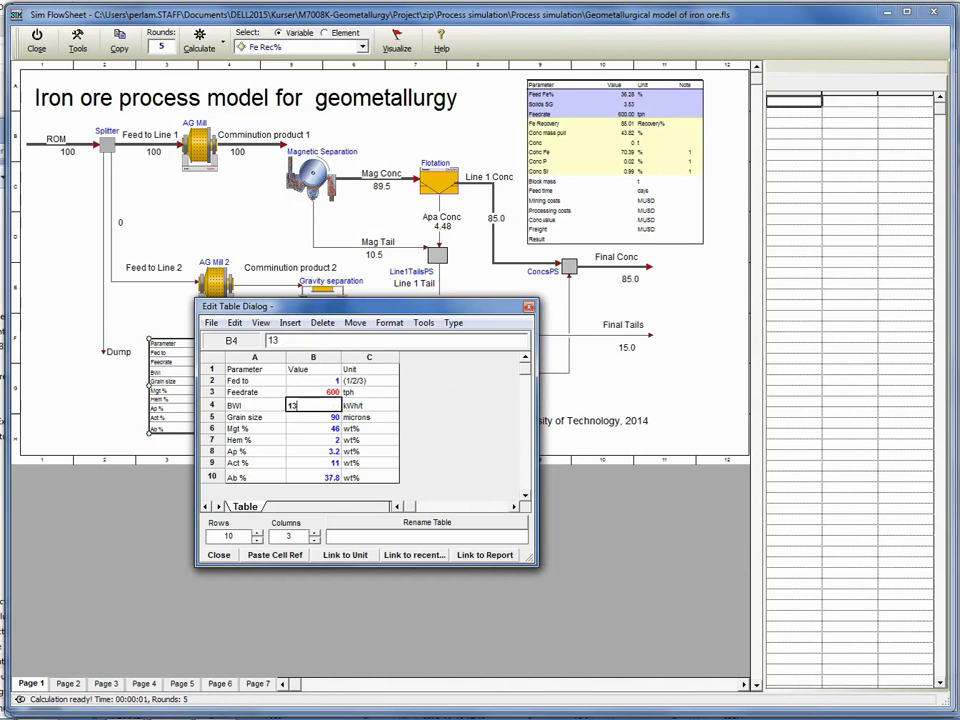
{"action": "key", "text": "Return"}
{"action": "key", "text": "Down"}
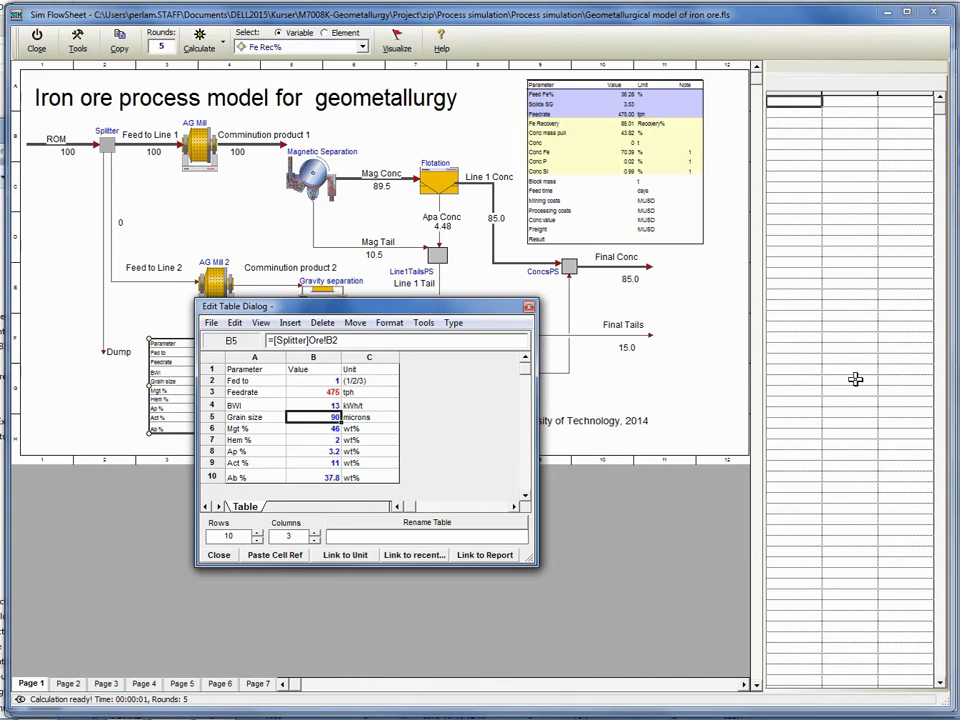
- Enter 70 microns as grain size in B5 and recalculate: 83.9% to concentrate, 16.1% to tails
{"action": "type", "text": "70"}
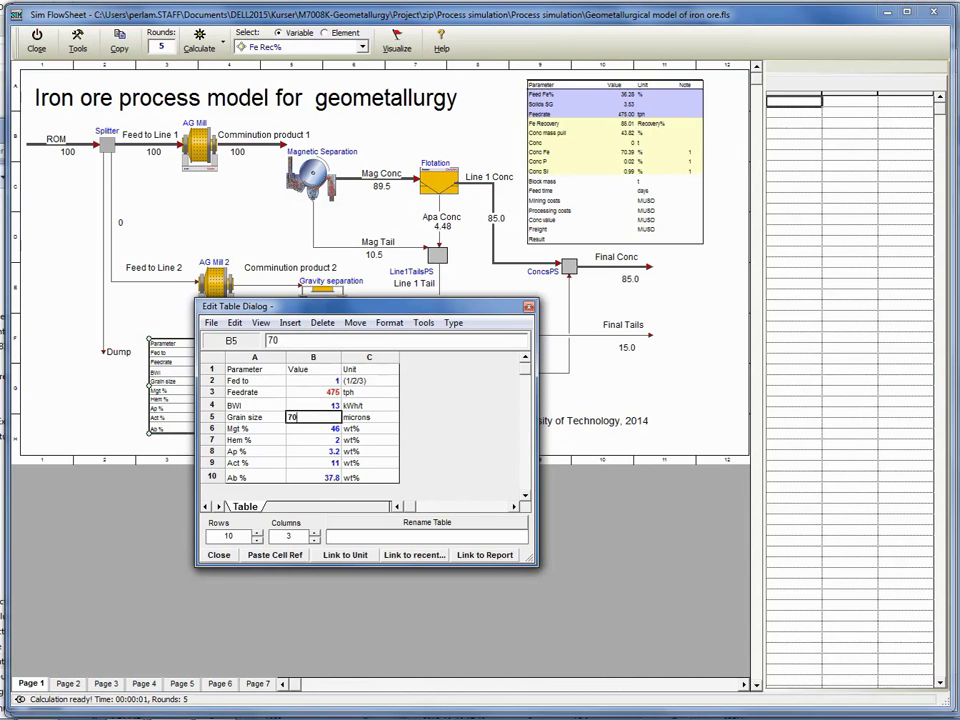
{"action": "key", "text": "Return"}
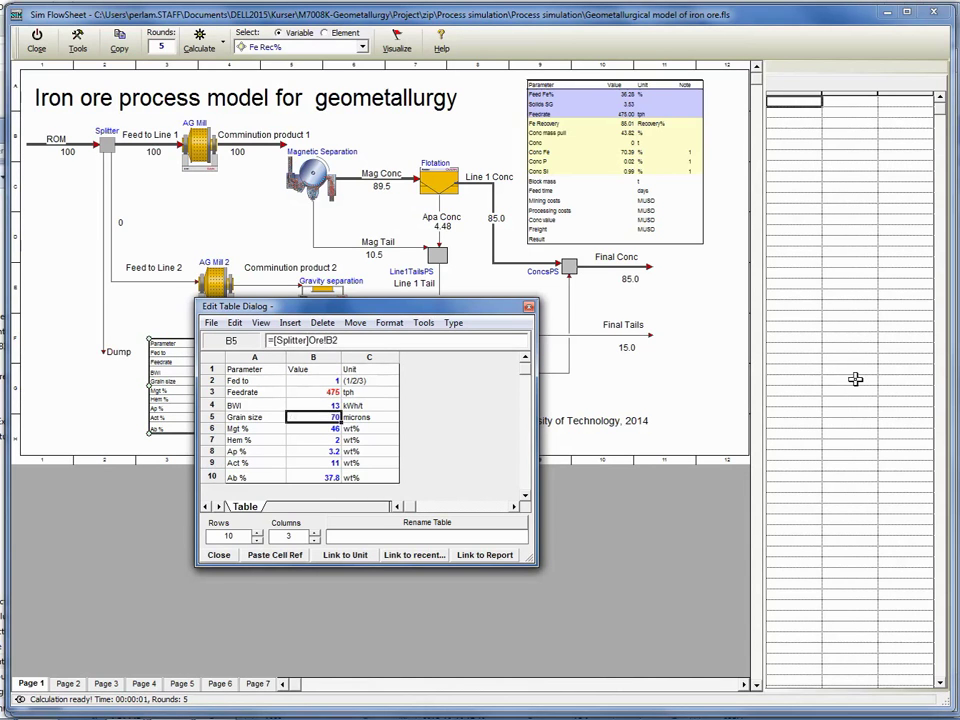
{"action": "left_click", "coordinate": [199, 42]}
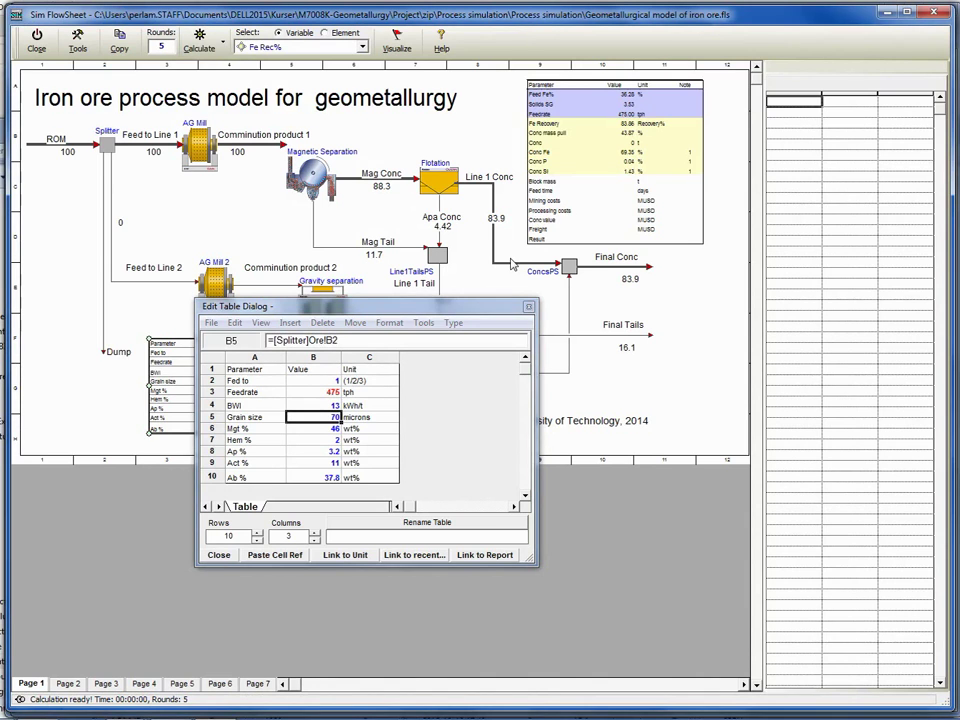
- Review the mineral grade rows from Mgt % down to Ab % in the parameter table
{"action": "left_click", "coordinate": [318, 428]}
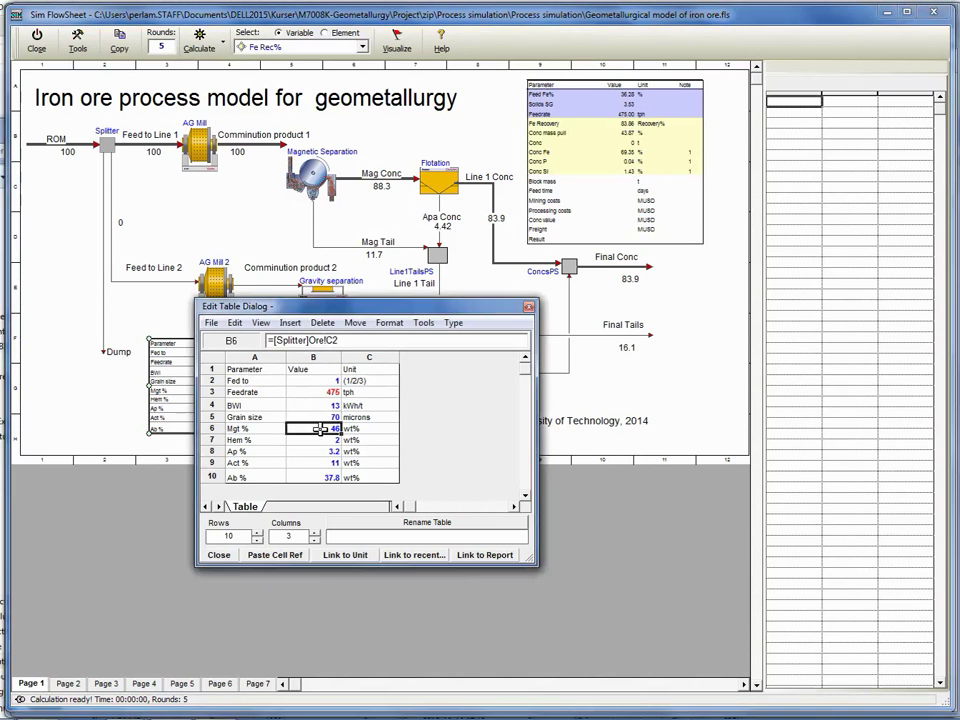
{"action": "left_click", "coordinate": [257, 439]}
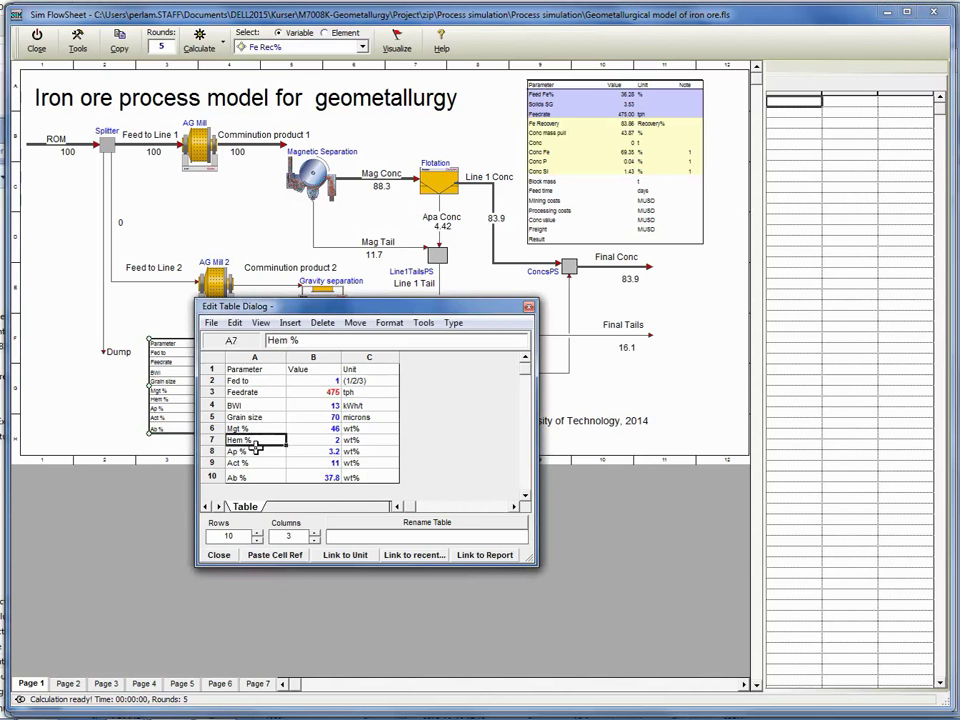
{"action": "left_click", "coordinate": [257, 451]}
{"action": "left_click", "coordinate": [259, 462]}
{"action": "left_click", "coordinate": [262, 476]}
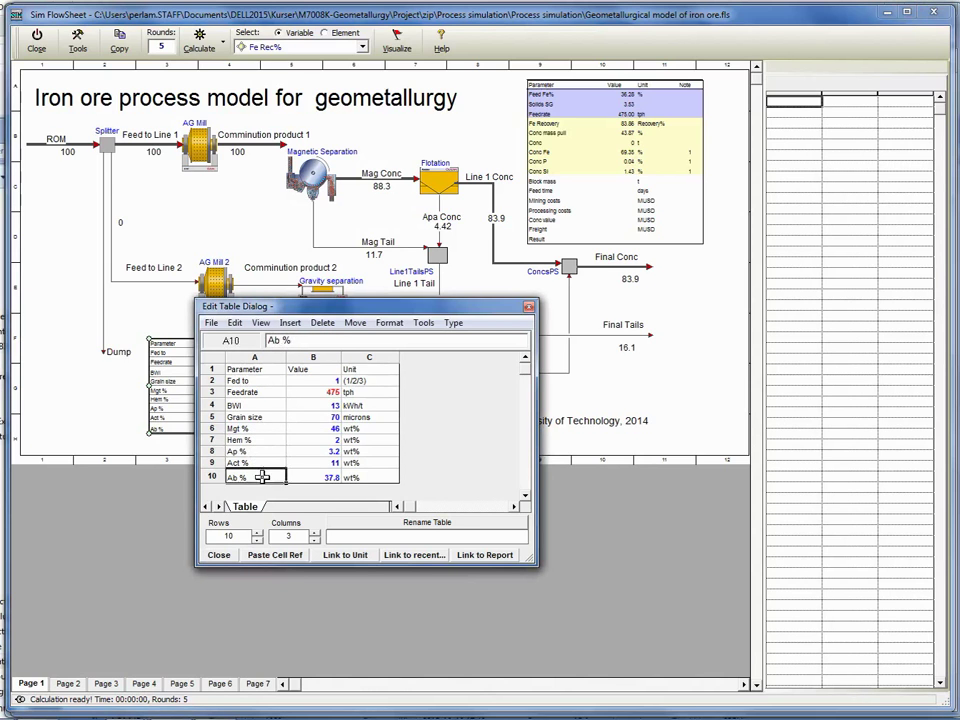
{"action": "left_click", "coordinate": [310, 472]}
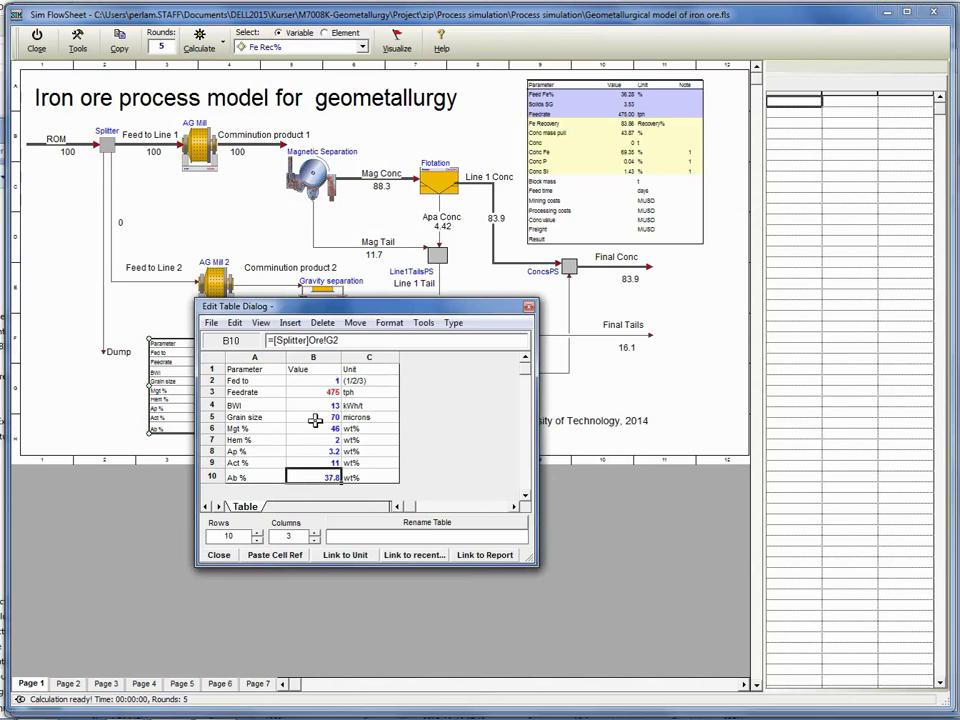
- Set Mgt % to 40, which changes Ab % to 43.8
{"action": "left_click", "coordinate": [314, 428]}
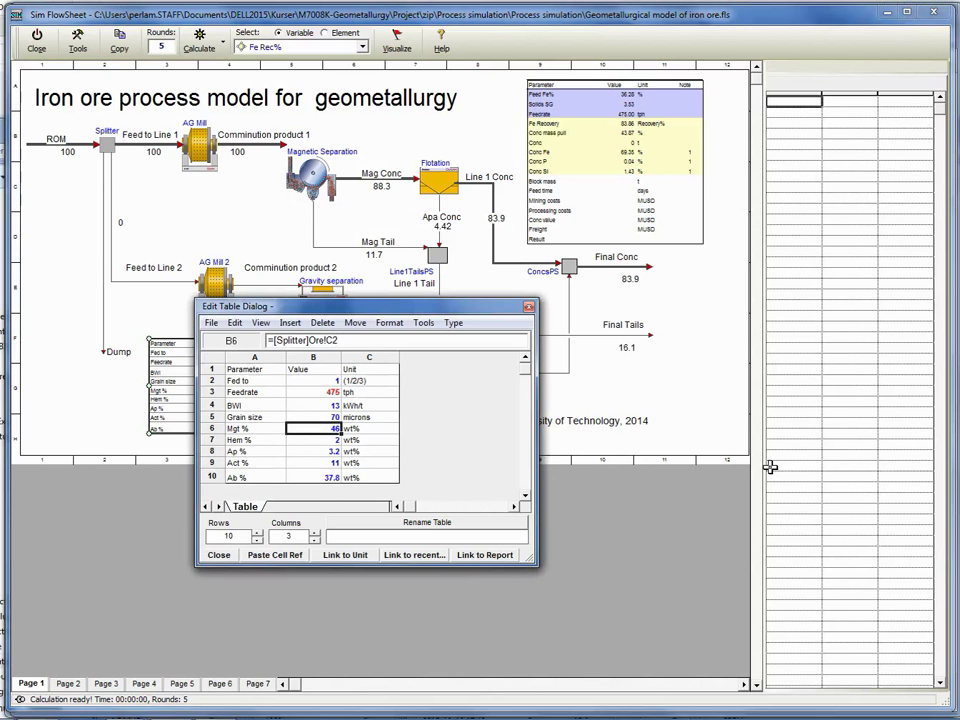
{"action": "type", "text": "40"}
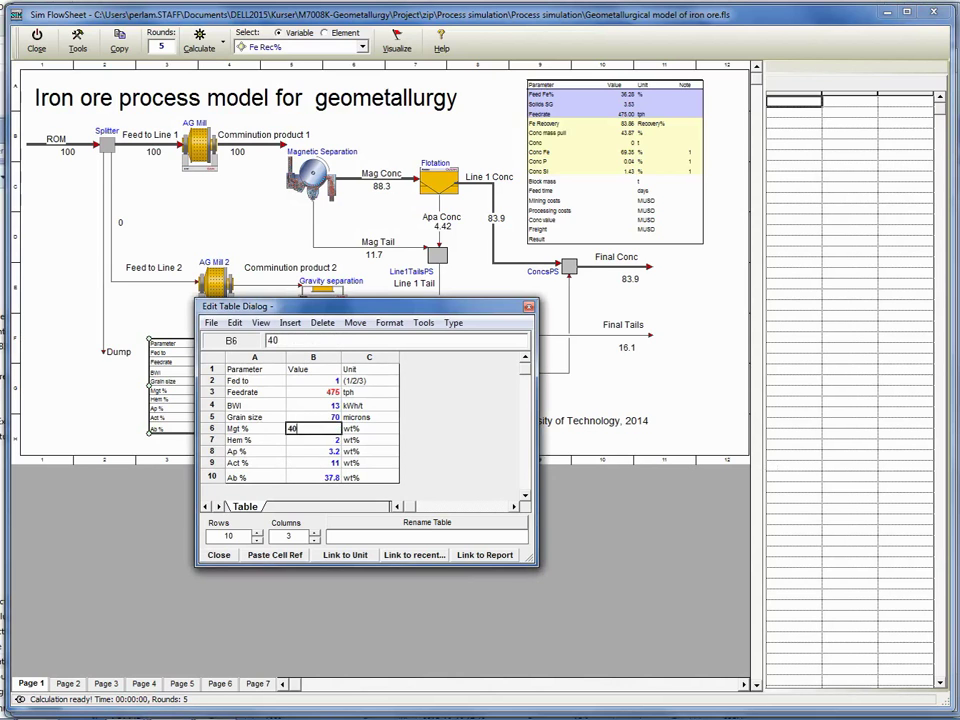
{"action": "key", "text": "Return"}
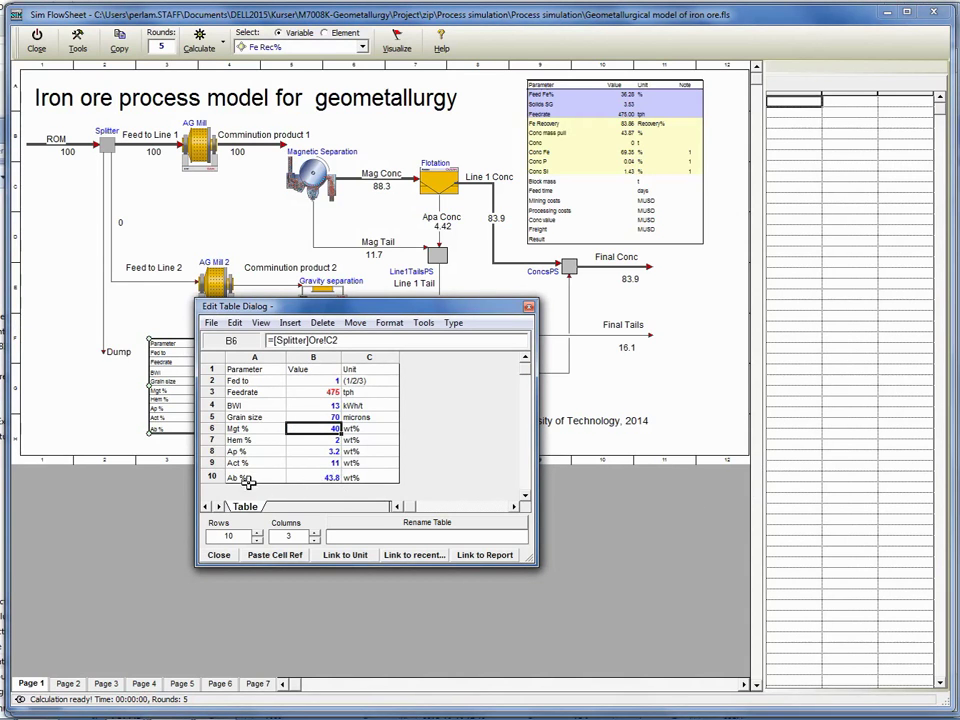
{"action": "left_click", "coordinate": [311, 476]}
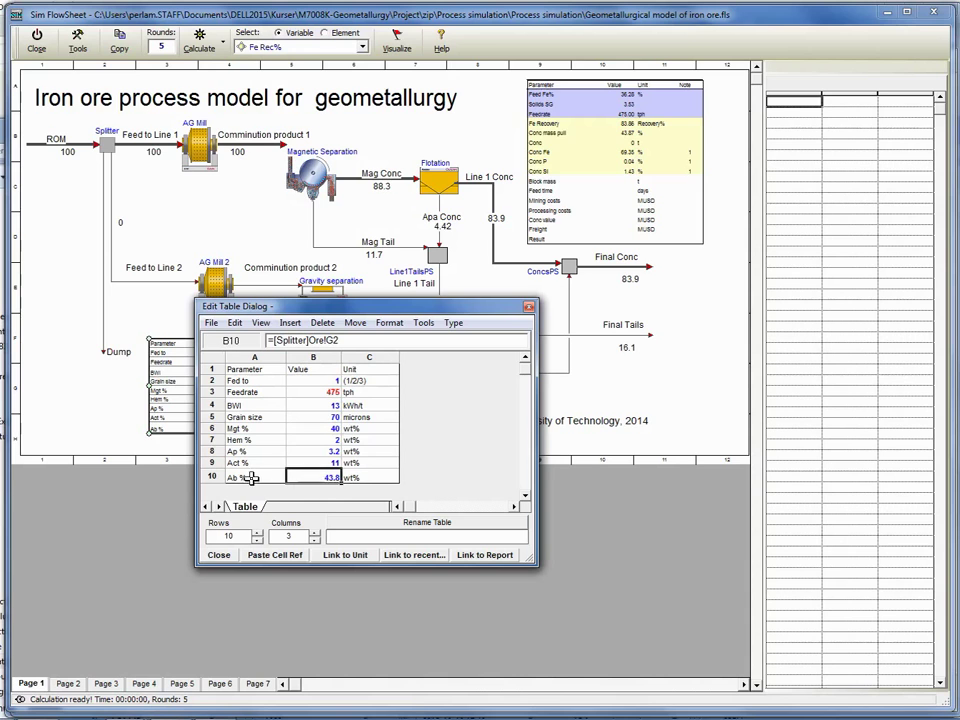
{"action": "left_click_drag", "start_coordinate": [292, 478], "coordinate": [321, 481]}
- Recalculate with 40 wt% magnetite, giving 83.0% Fe to final concentrate and 17.0% to tails
{"action": "left_click", "coordinate": [324, 432]}
{"action": "left_click", "coordinate": [324, 438]}
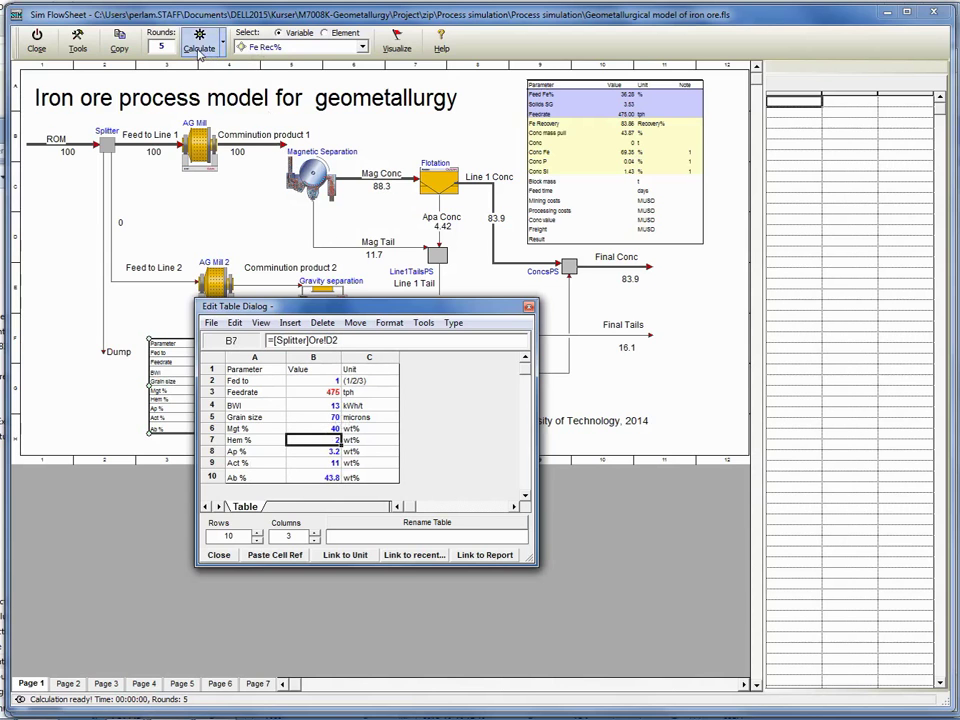
{"action": "left_click", "coordinate": [199, 50]}
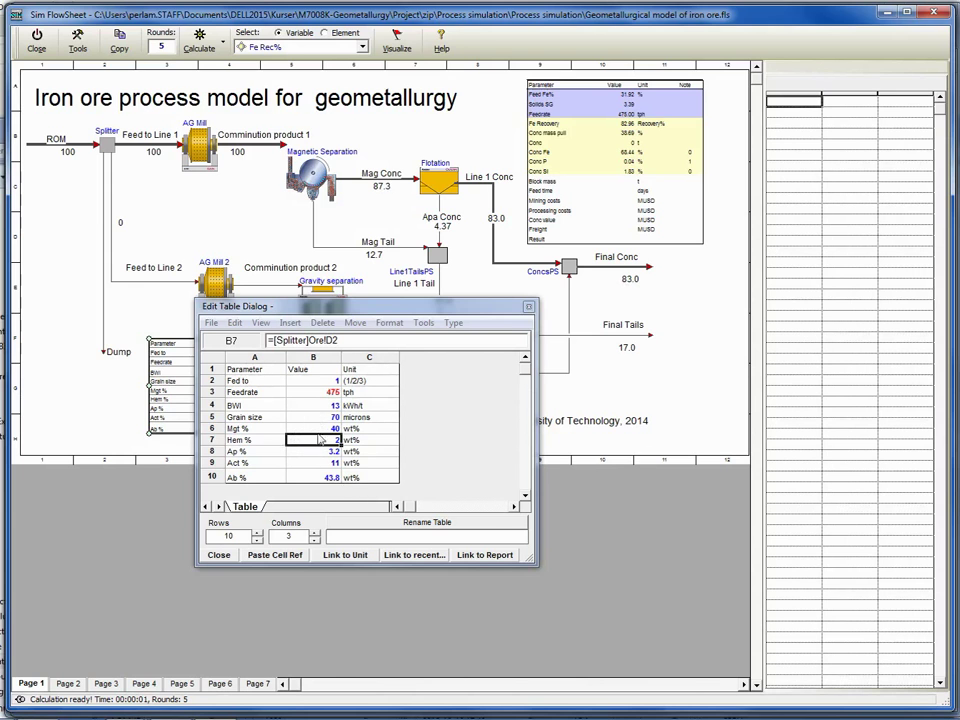
{"action": "left_click", "coordinate": [318, 440]}
{"action": "left_click", "coordinate": [318, 416]}
{"action": "left_click", "coordinate": [318, 428]}
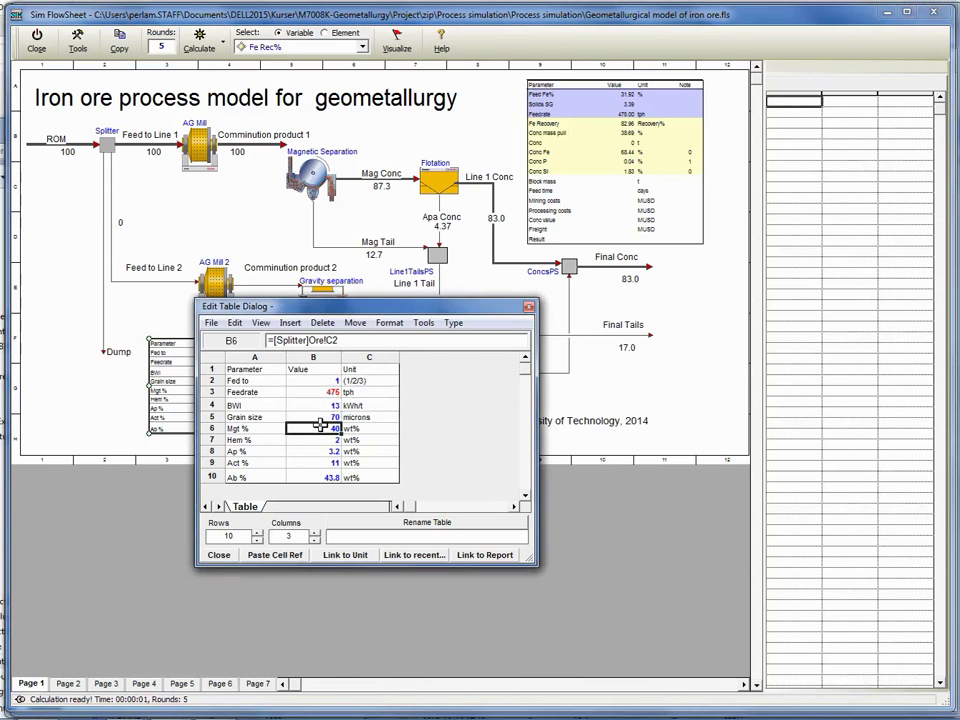
- Close the Edit Table dialog to show the recalculated flowsheet with 83.0% Fe to concentrate
{"action": "left_click", "coordinate": [529, 308]}
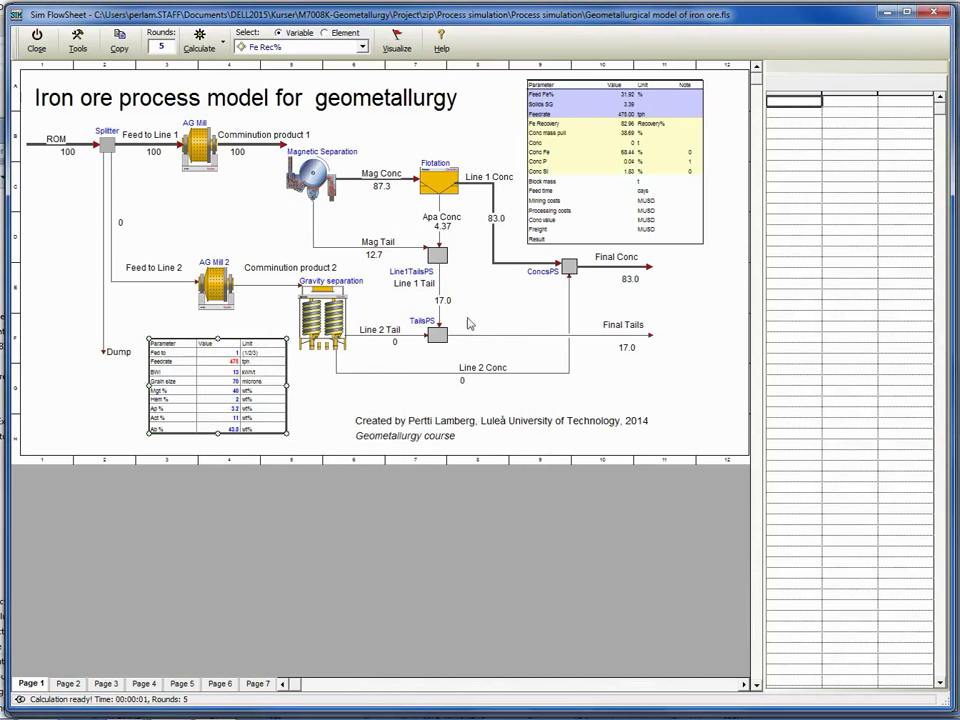